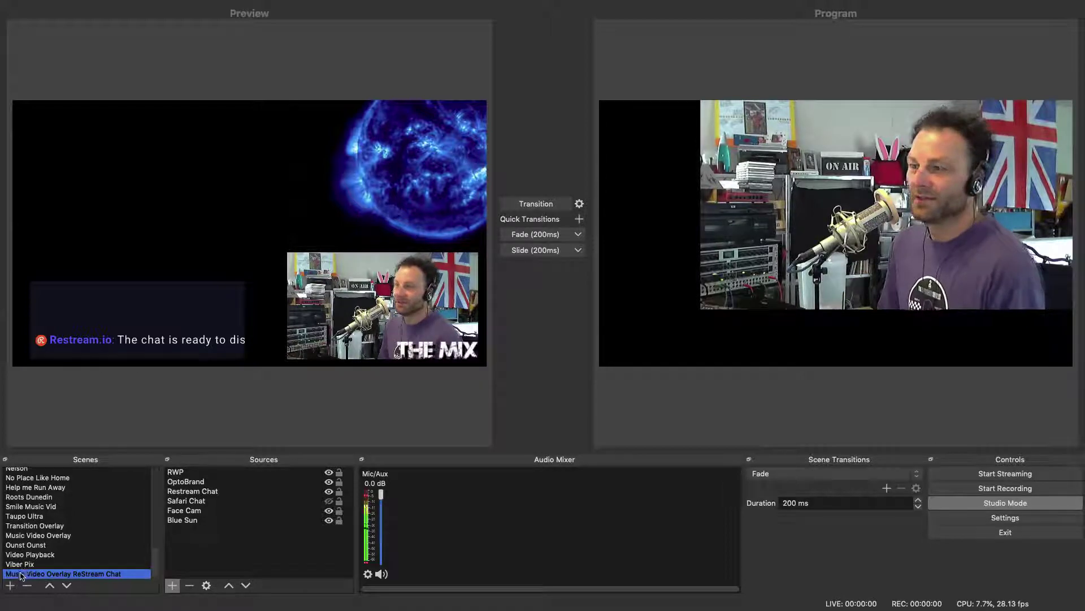
# - Add a new scene and replace its default name with 'Overlay'
pyautogui.click(16, 586)
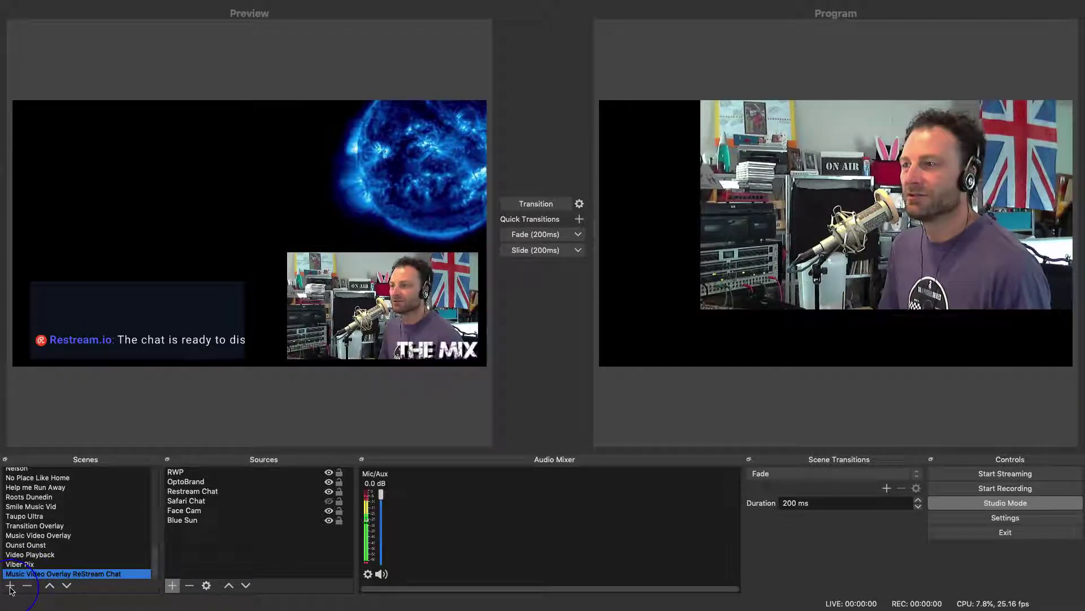
pyautogui.click(10, 588)
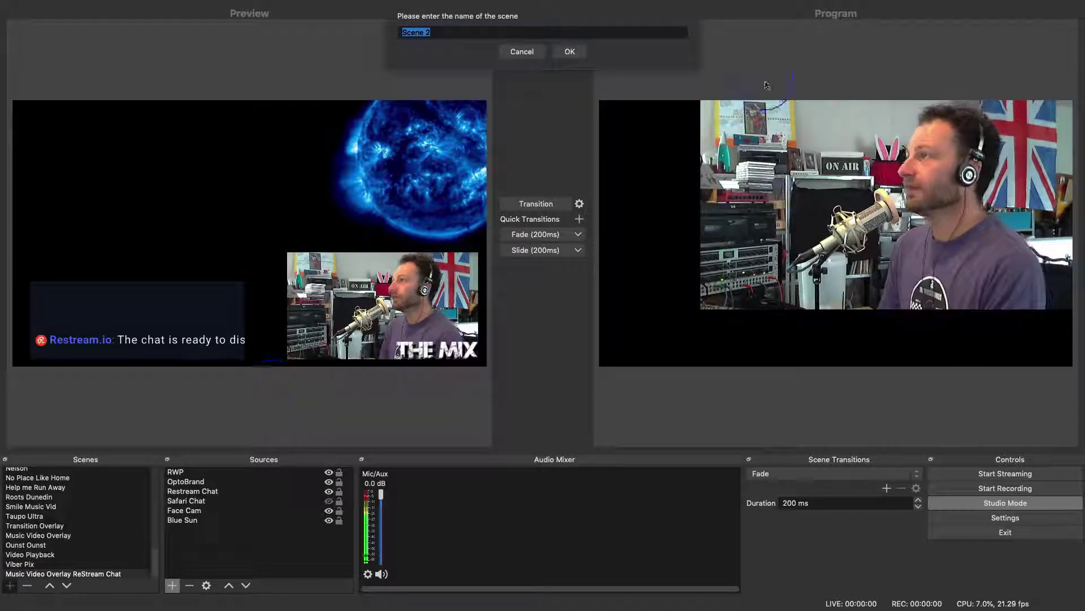
pyautogui.click(452, 32)
pyautogui.press('super+a')
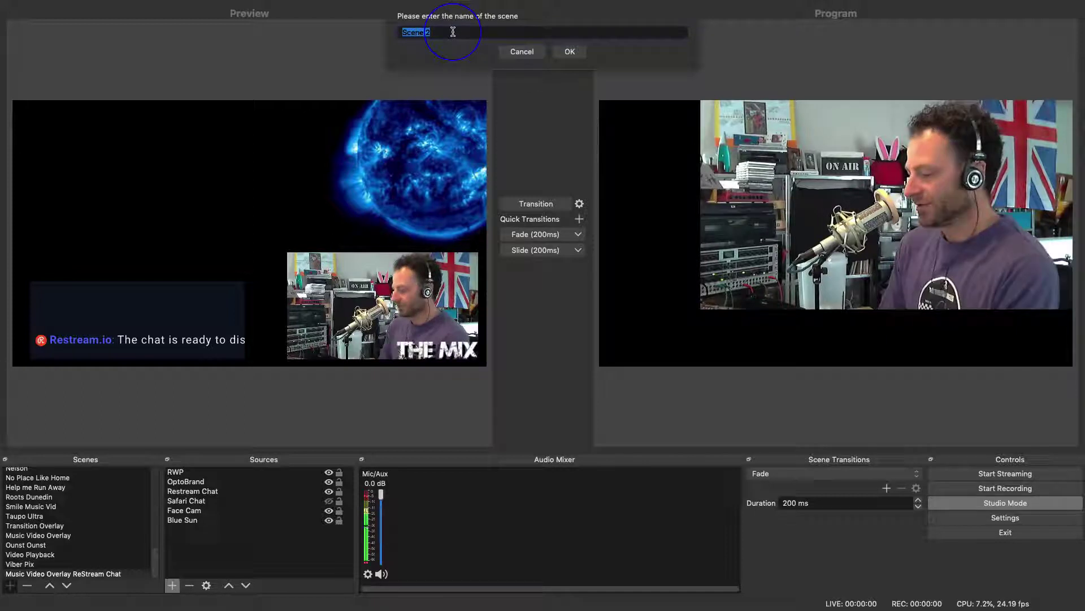
pyautogui.write('Overlay')
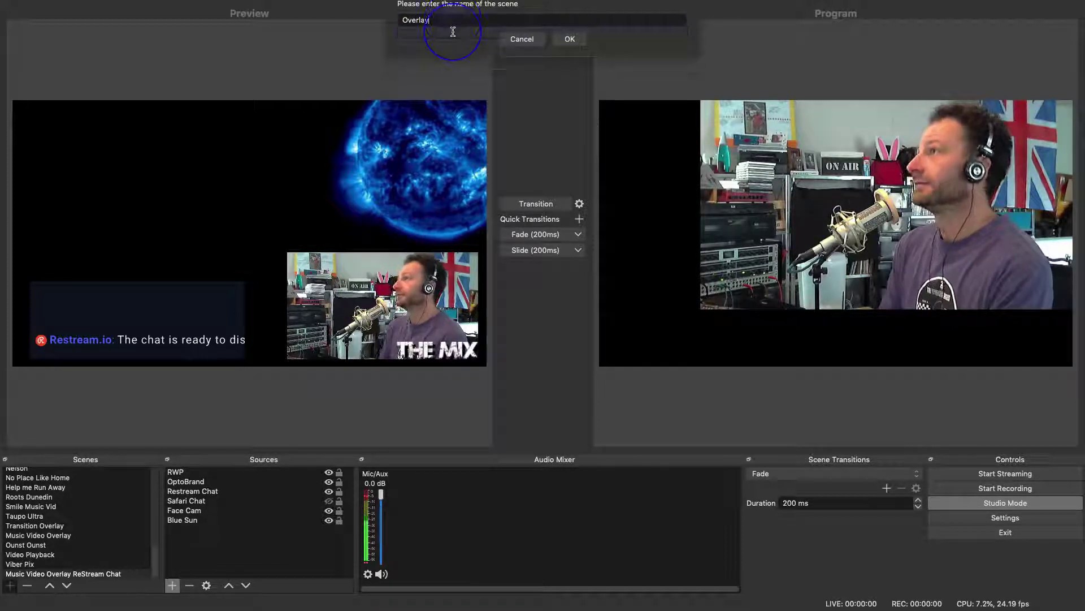
pyautogui.press('Return')
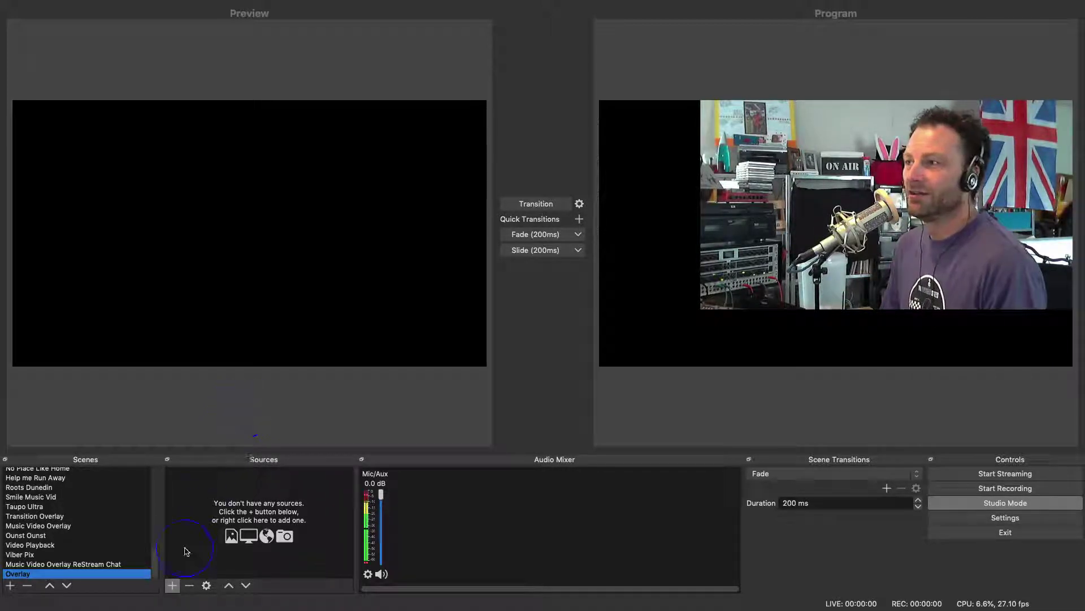
# - Add a Text (FreeType 2) source named 'RLDJ Text'
pyautogui.click(173, 585)
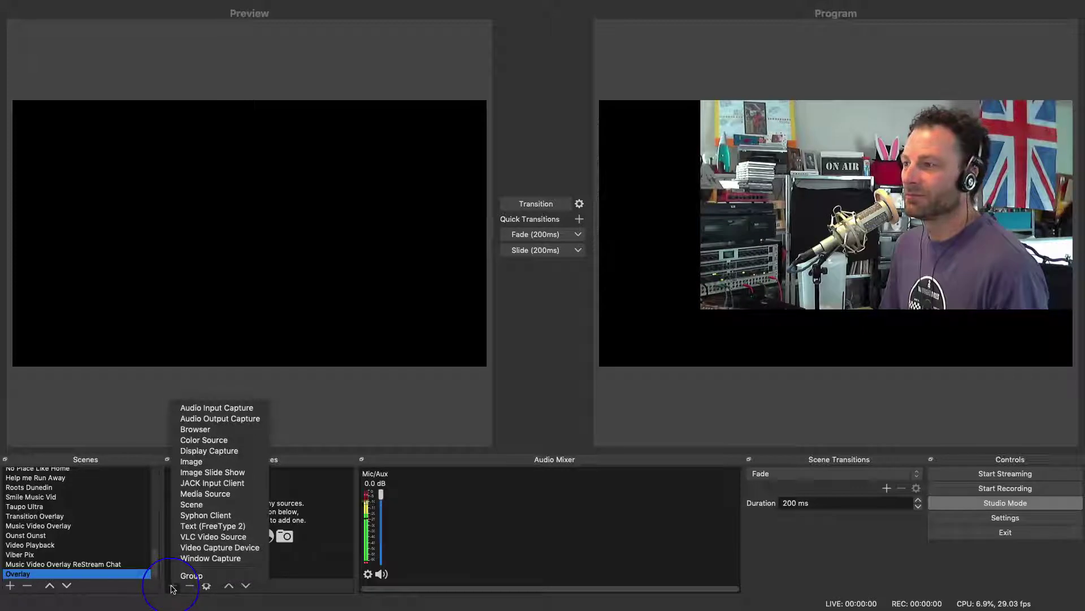
pyautogui.click(199, 530)
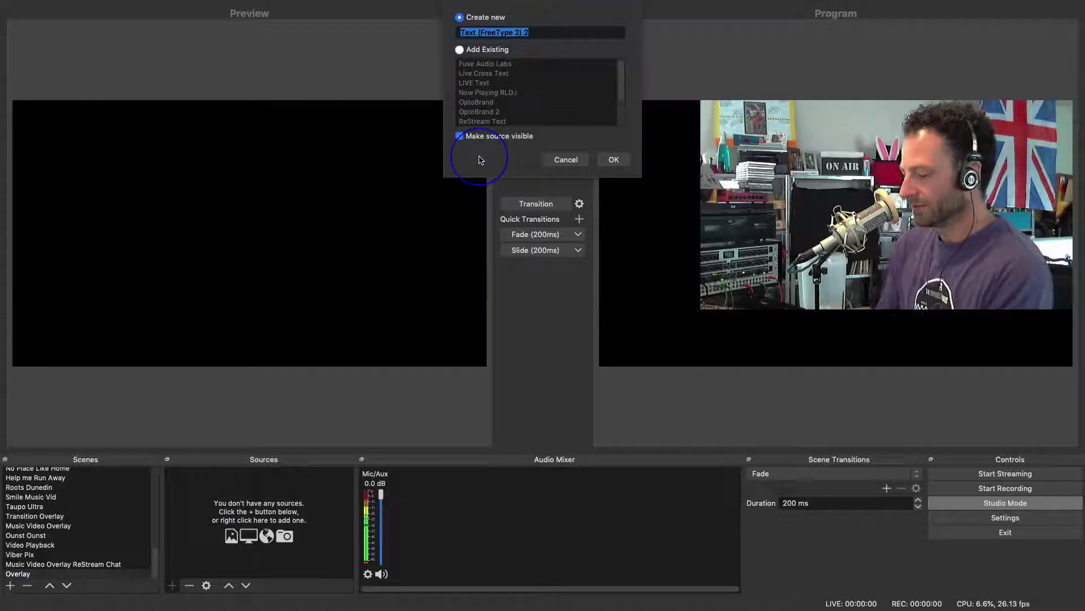
pyautogui.write('RLDJ Text')
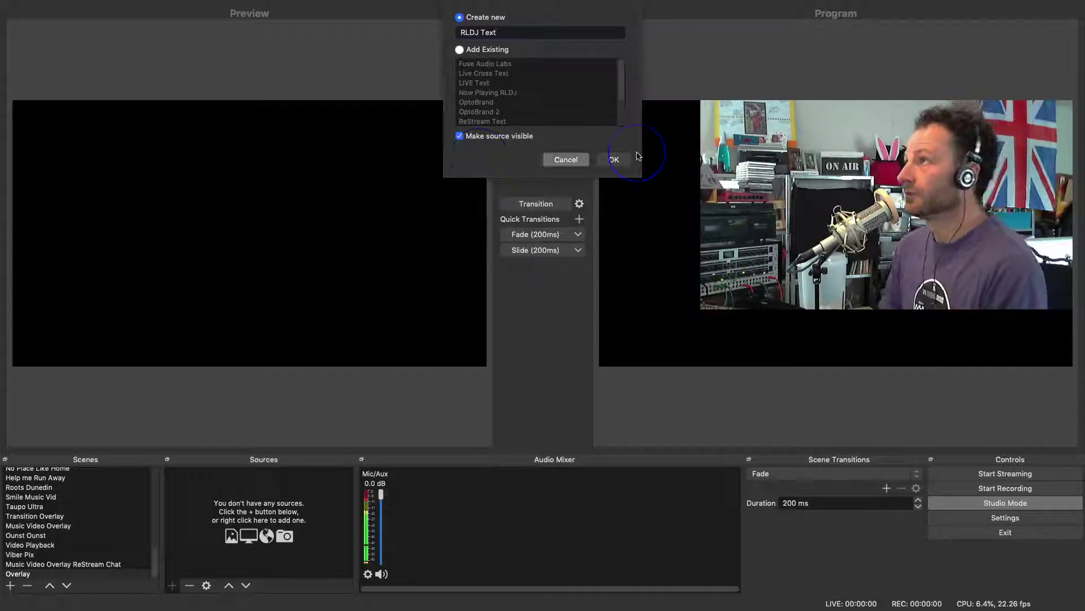
pyautogui.click(614, 159)
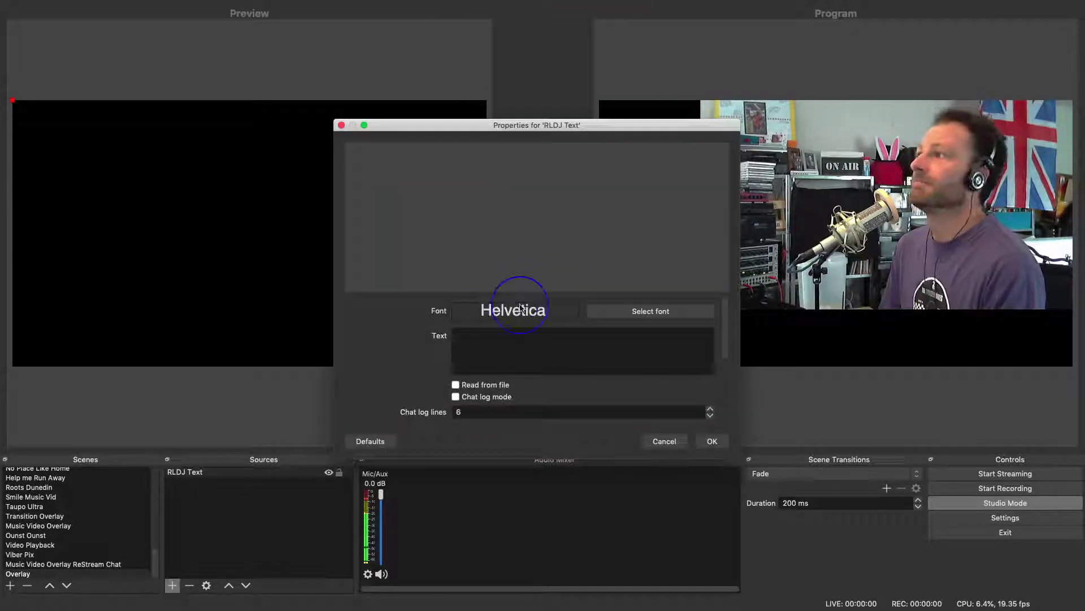
# - Make the text read from Music/Radiologik/Web/Now Playing.txt
pyautogui.click(456, 385)
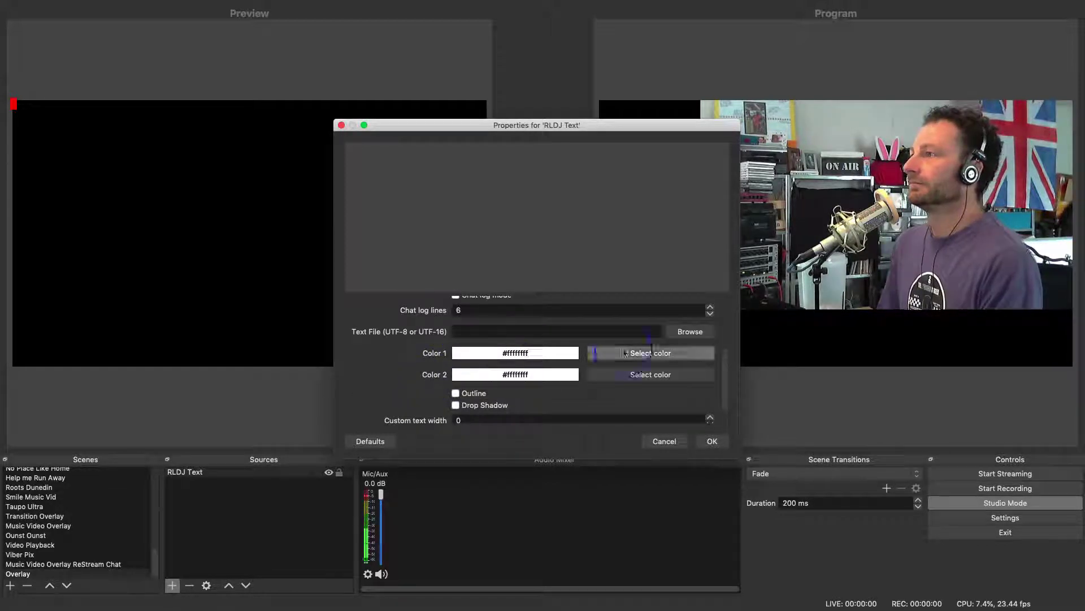
pyautogui.click(689, 332)
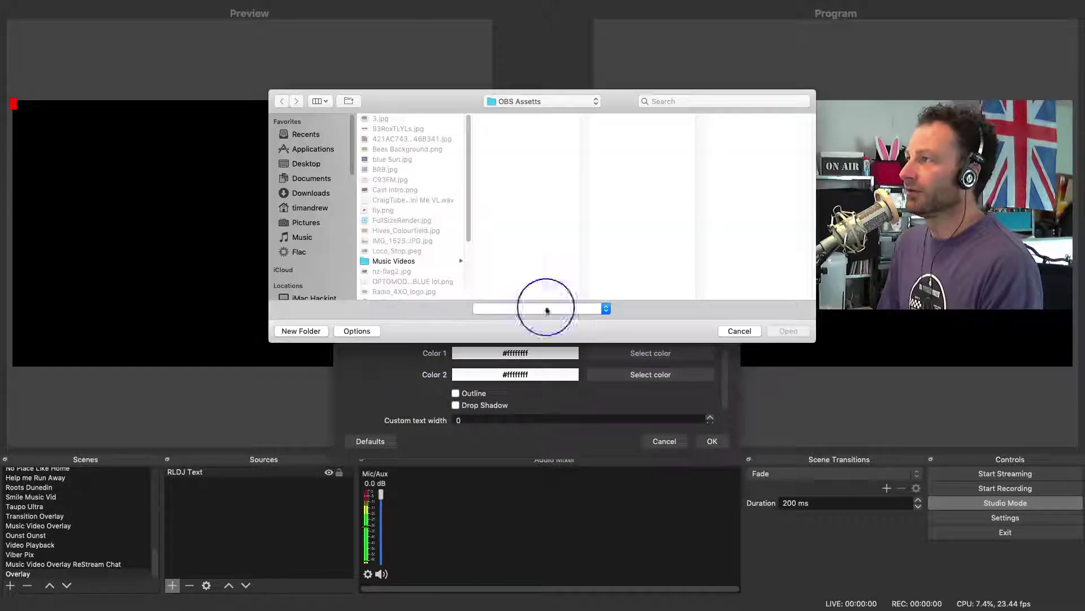
pyautogui.click(310, 208)
pyautogui.click(434, 182)
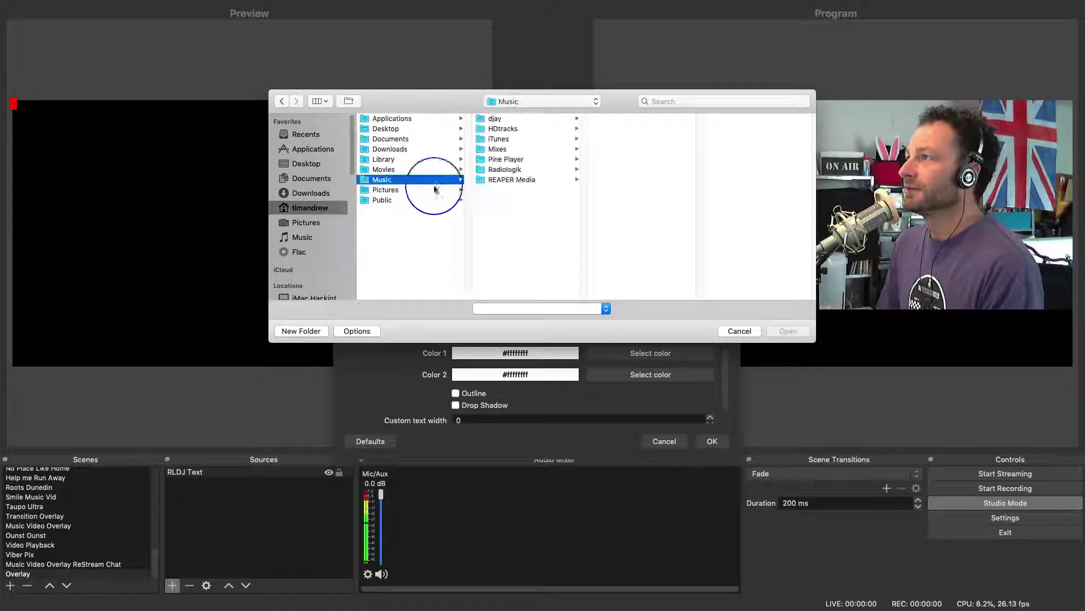
pyautogui.click(505, 169)
pyautogui.scroll(-3, 619, 265)
pyautogui.click(617, 294)
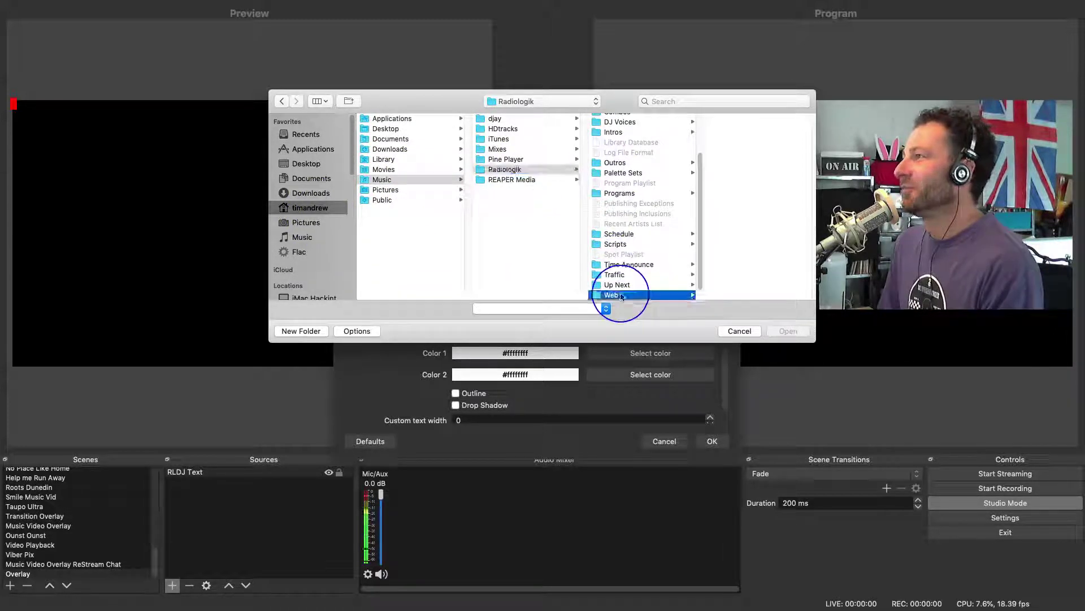
pyautogui.click(736, 126)
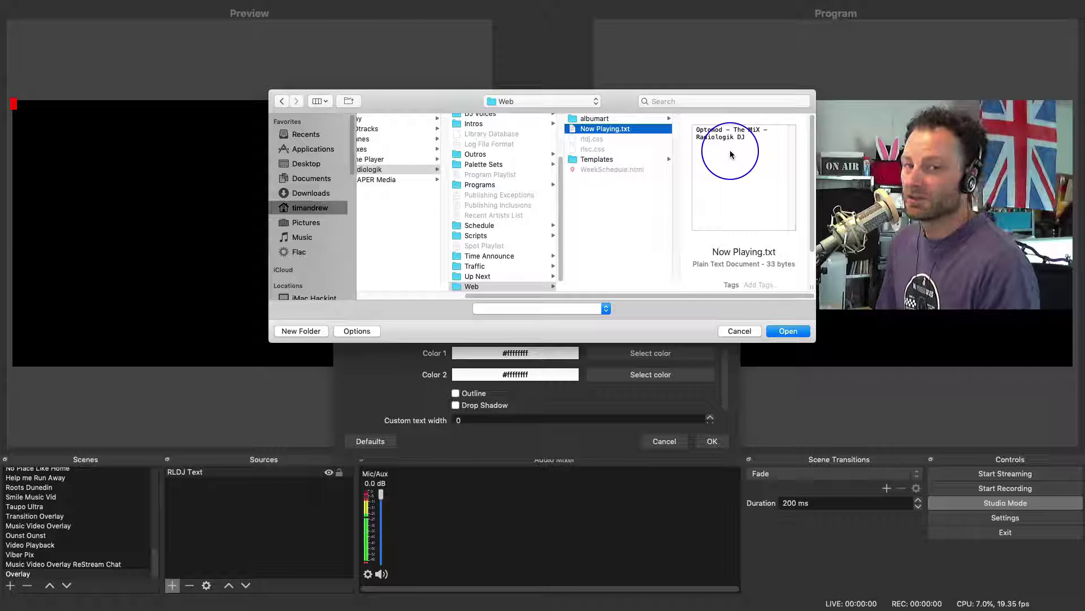
pyautogui.click(783, 331)
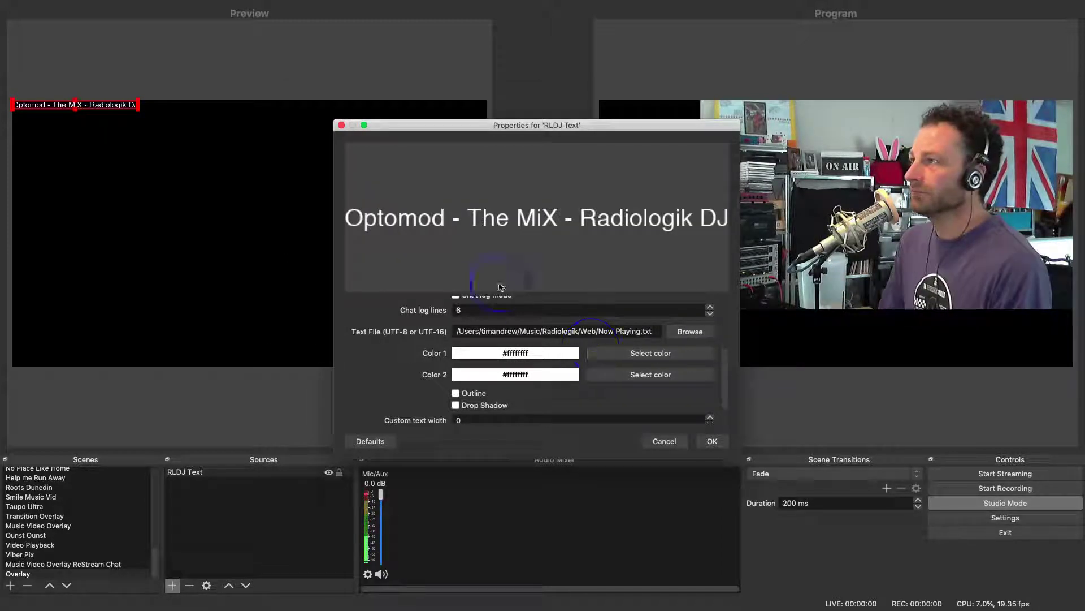
# - Set text Color 1 to yellow #fffa58 and Color 2 to blue #4bbaff
pyautogui.click(639, 358)
pyautogui.click(617, 205)
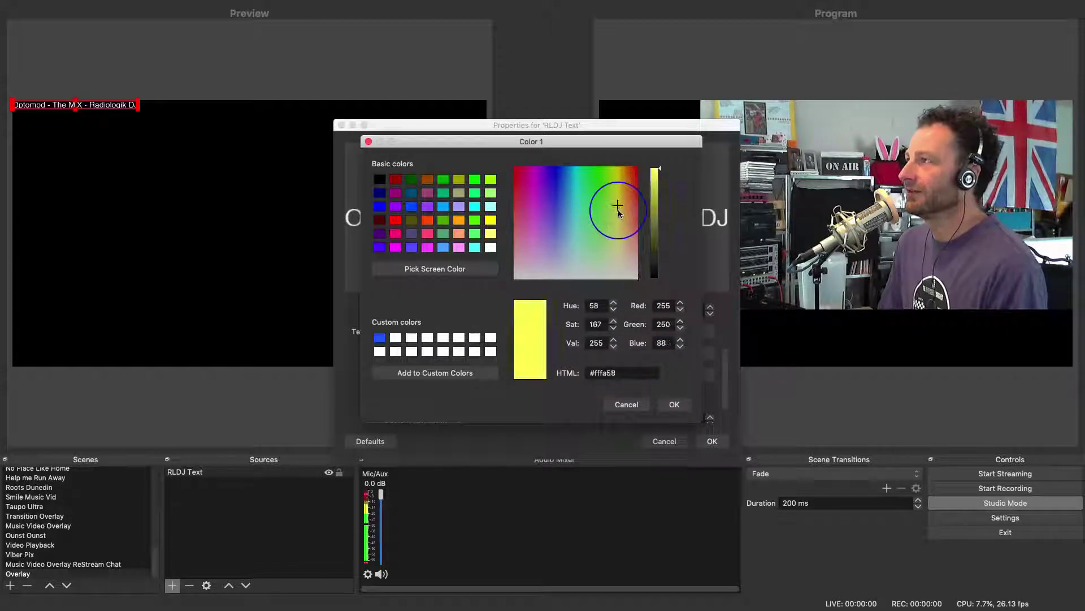
pyautogui.click(674, 404)
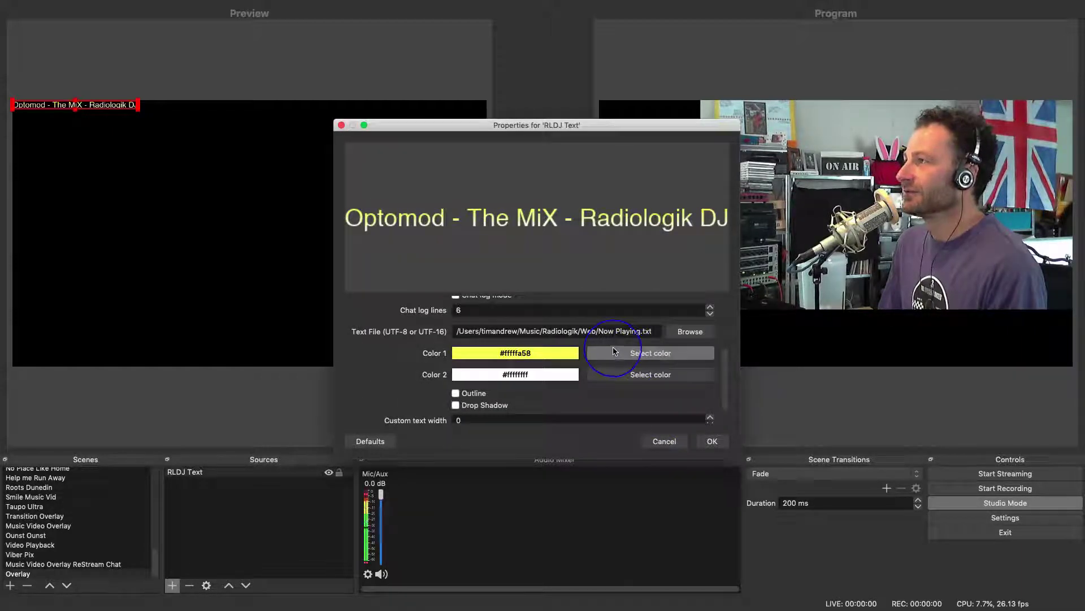
pyautogui.click(606, 373)
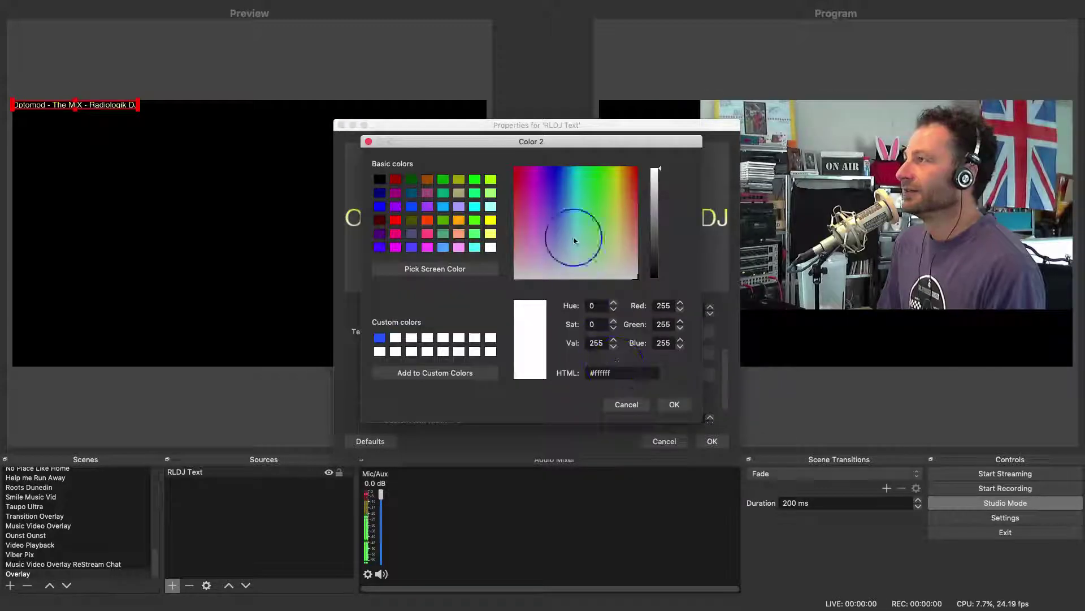
pyautogui.click(568, 201)
pyautogui.click(674, 404)
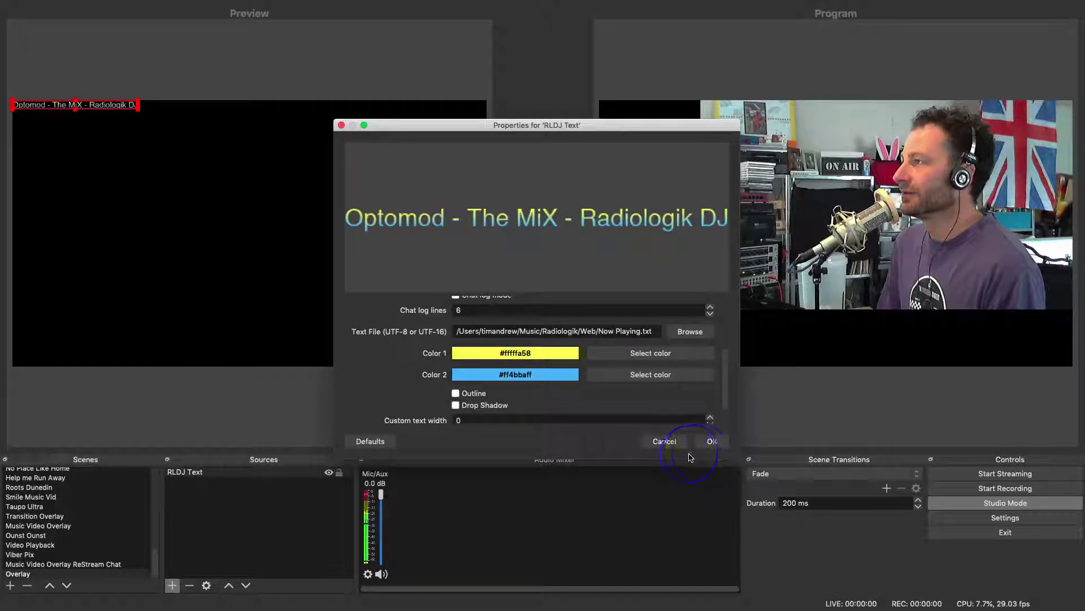
pyautogui.click(708, 444)
# - Drag the now-playing text to the bottom-left of the canvas
pyautogui.click(94, 107)
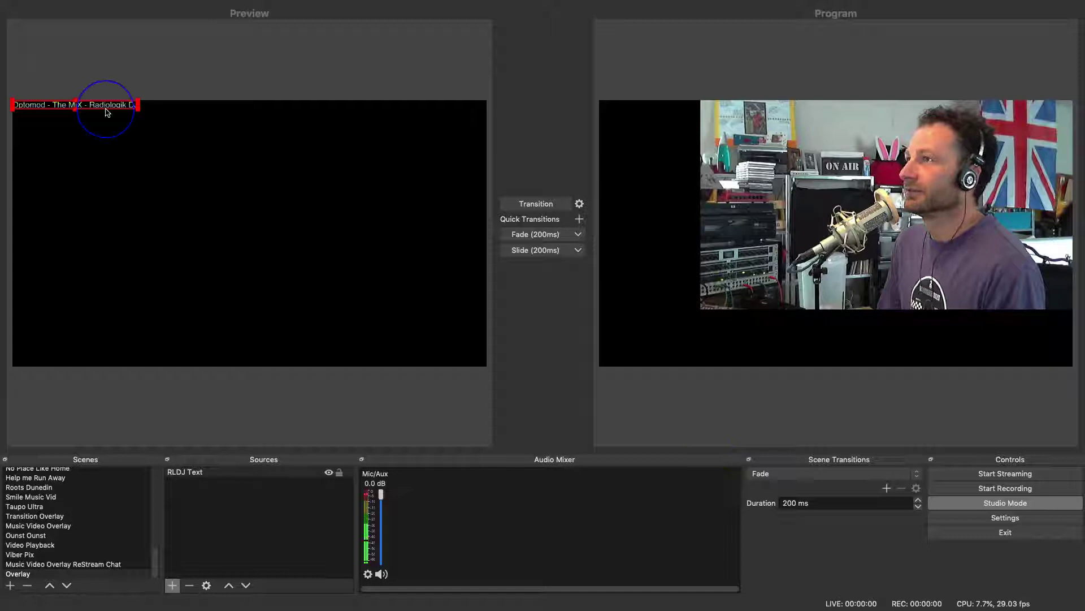
pyautogui.moveTo(94, 108); pyautogui.dragTo(235, 366)
pyautogui.click(230, 424)
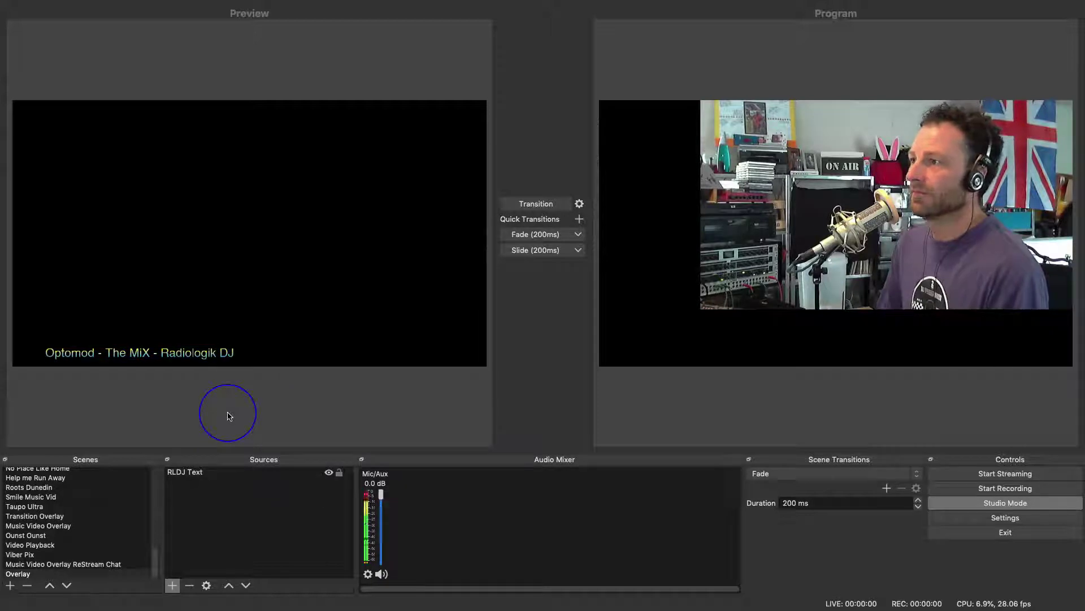
# - Add an image source 'RLDJ Cans' showing radiologik-run.png from Documents/OBS Assetts
pyautogui.click(173, 585)
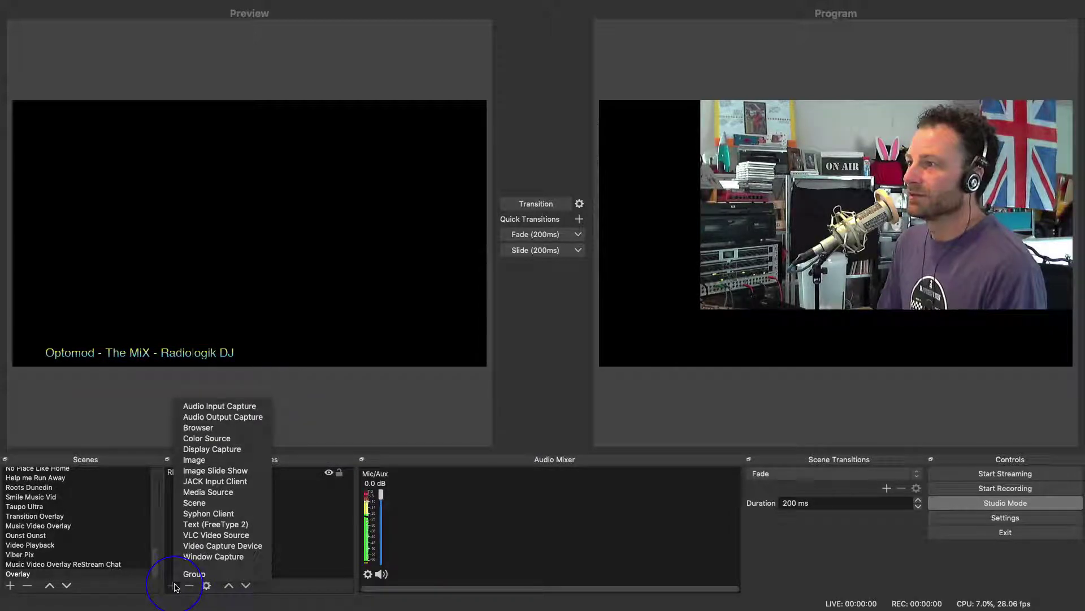
pyautogui.click(228, 462)
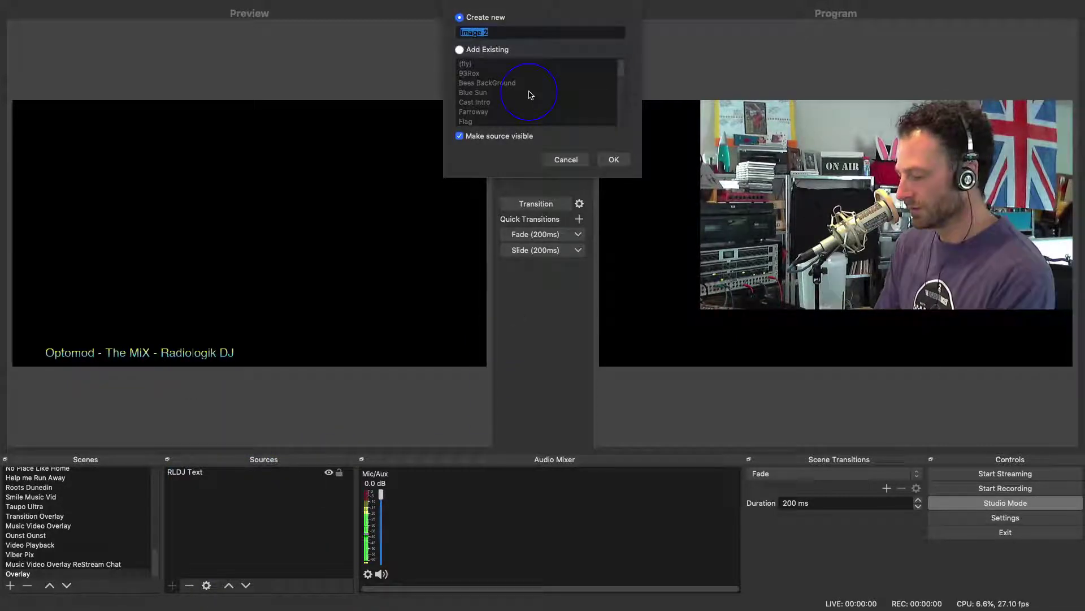
pyautogui.write('RLD')
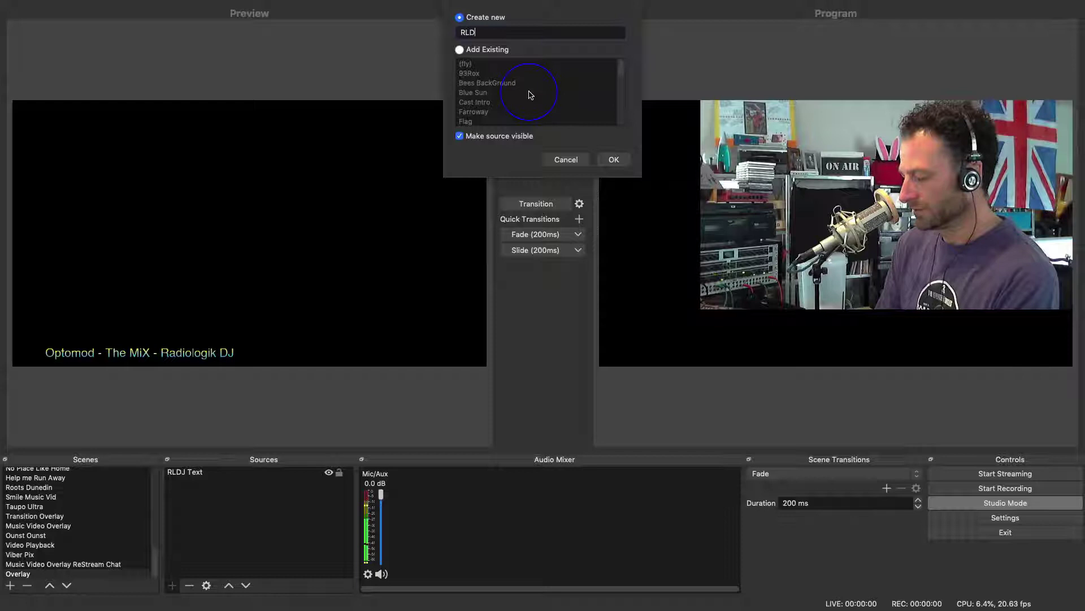
pyautogui.write('J Cans')
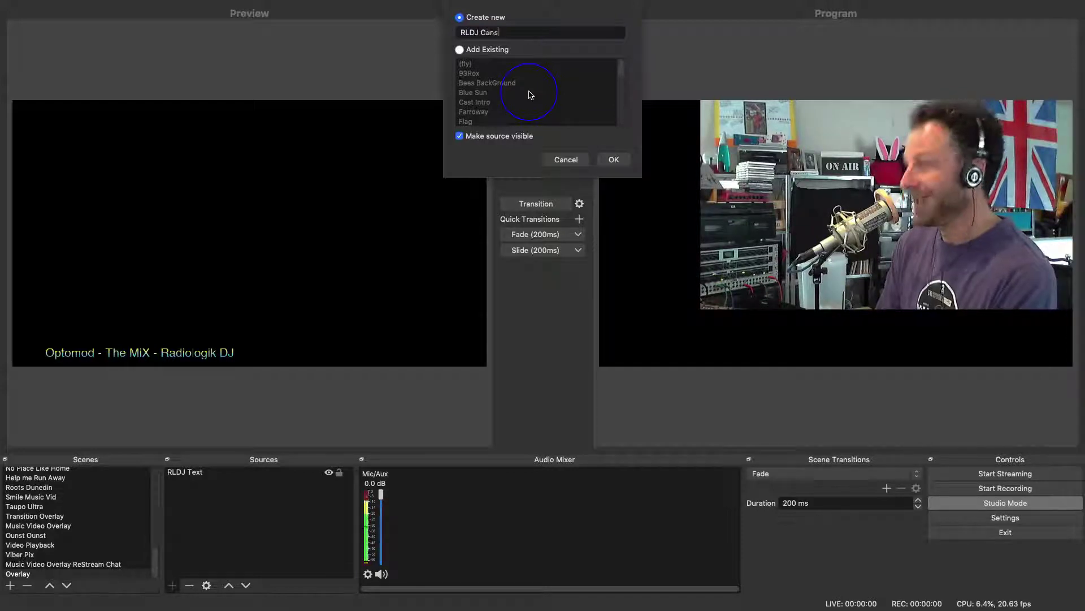
pyautogui.press('Return')
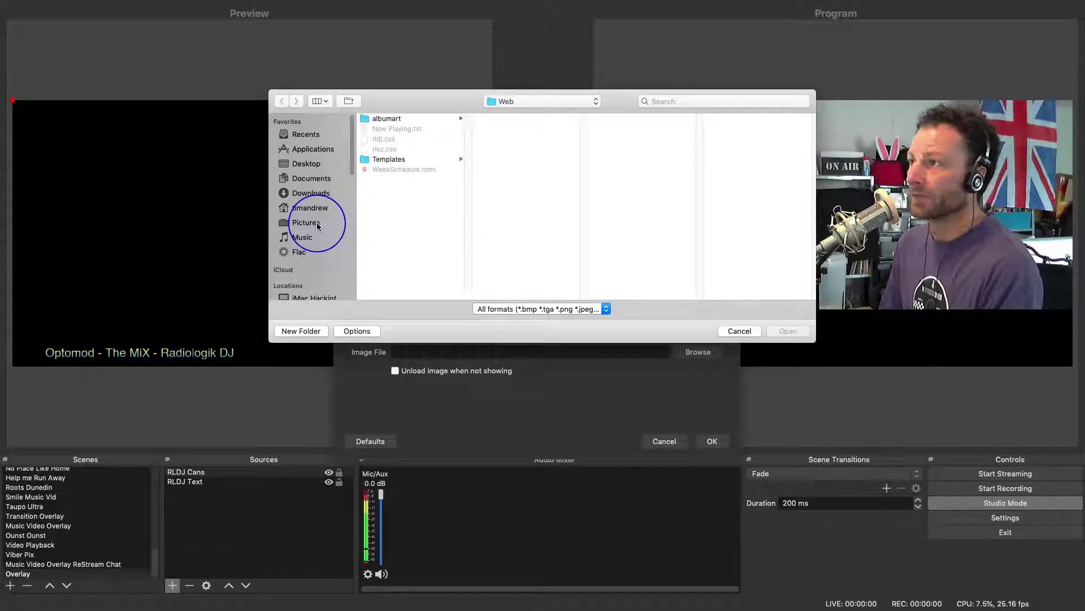
pyautogui.click(312, 179)
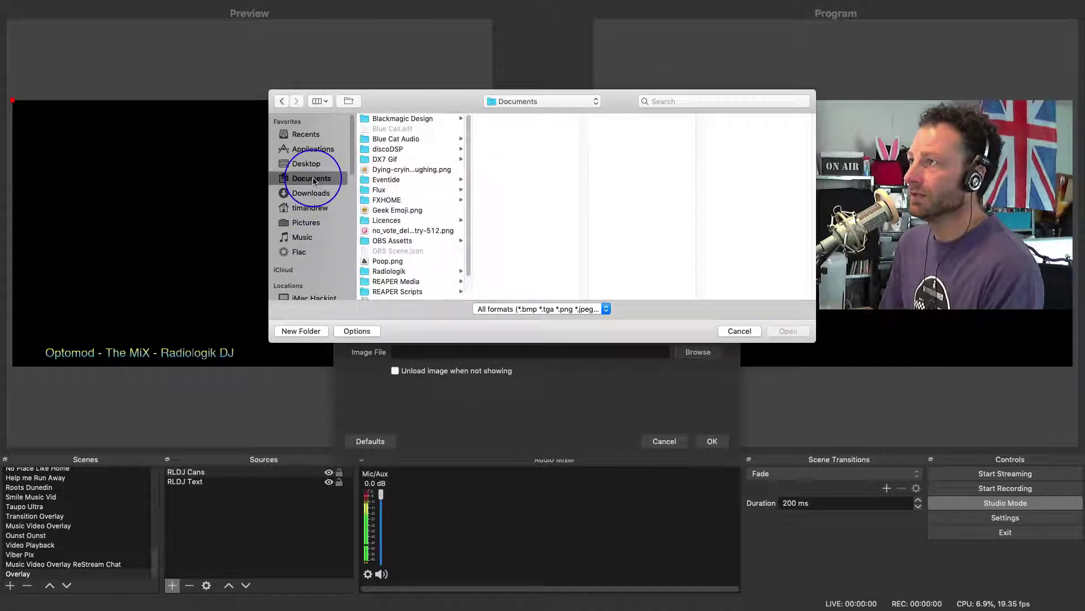
pyautogui.click(393, 240)
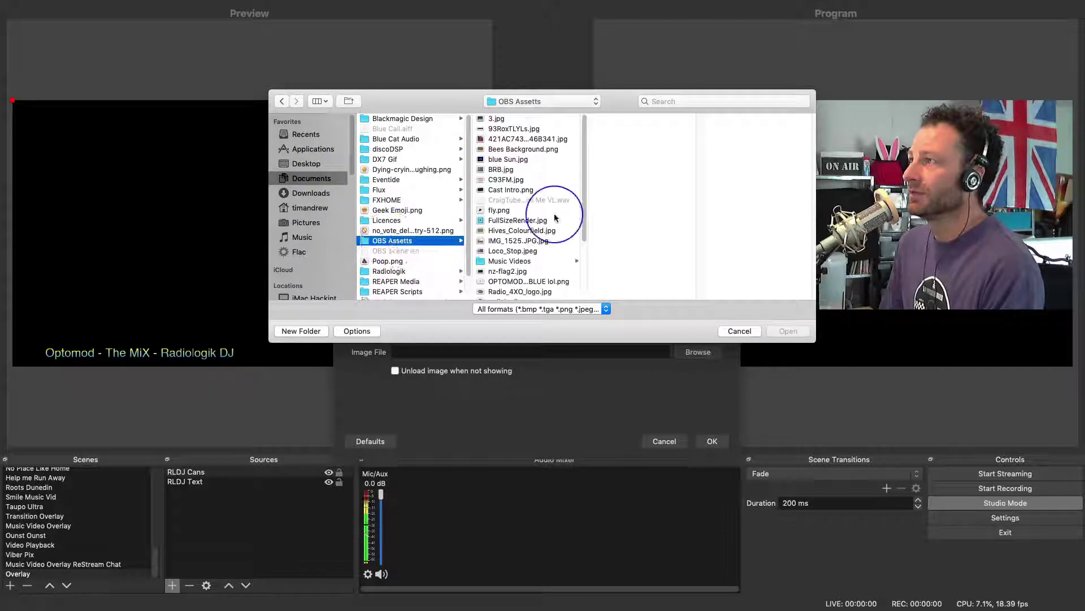
pyautogui.scroll(-3, 529, 223)
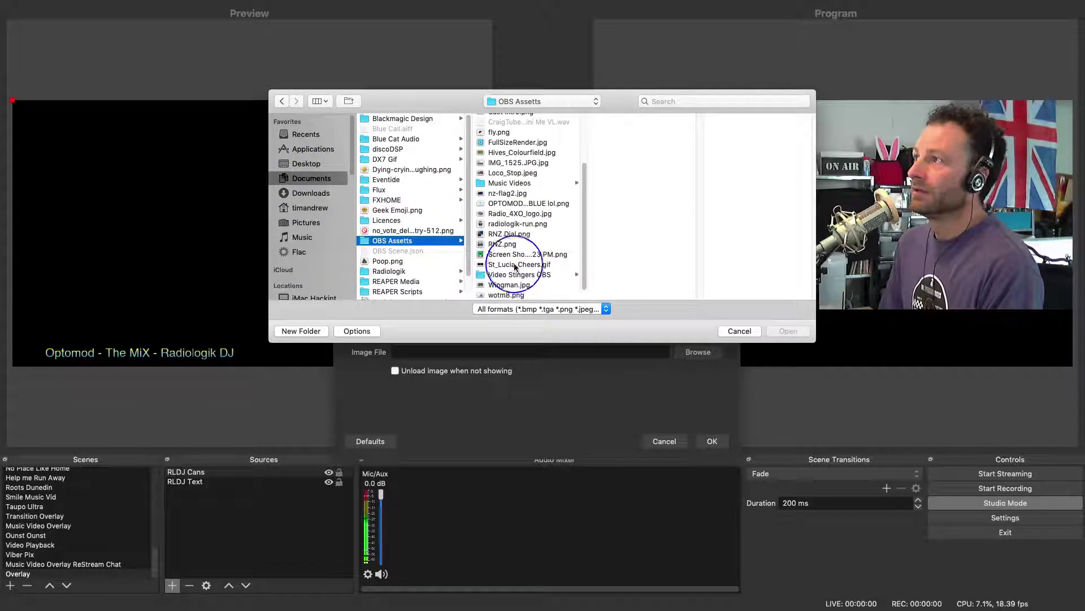
pyautogui.click(507, 225)
pyautogui.click(788, 331)
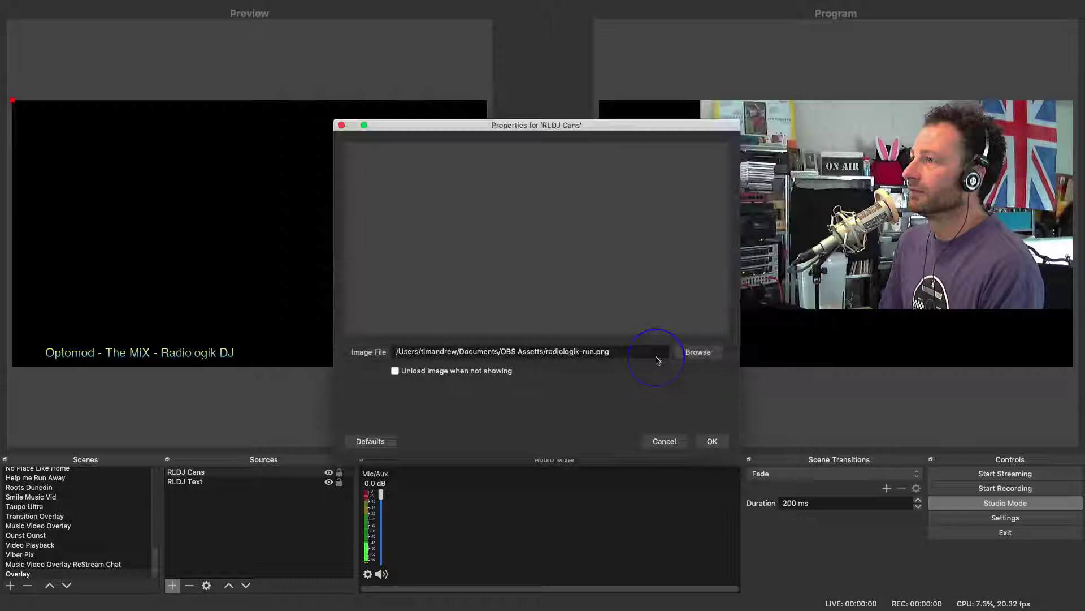
pyautogui.click(712, 441)
# - Enlarge the headphones image and nudge the now-playing text slightly left beside it
pyautogui.moveTo(14, 108); pyautogui.dragTo(79, 353)
pyautogui.click(99, 311)
pyautogui.click(97, 303)
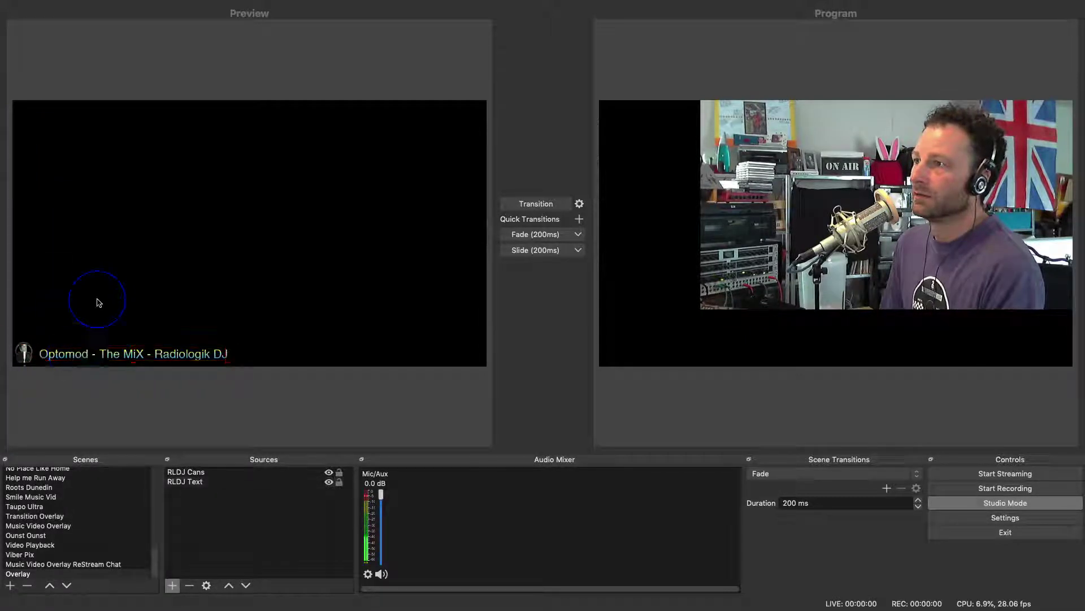
pyautogui.click(165, 293)
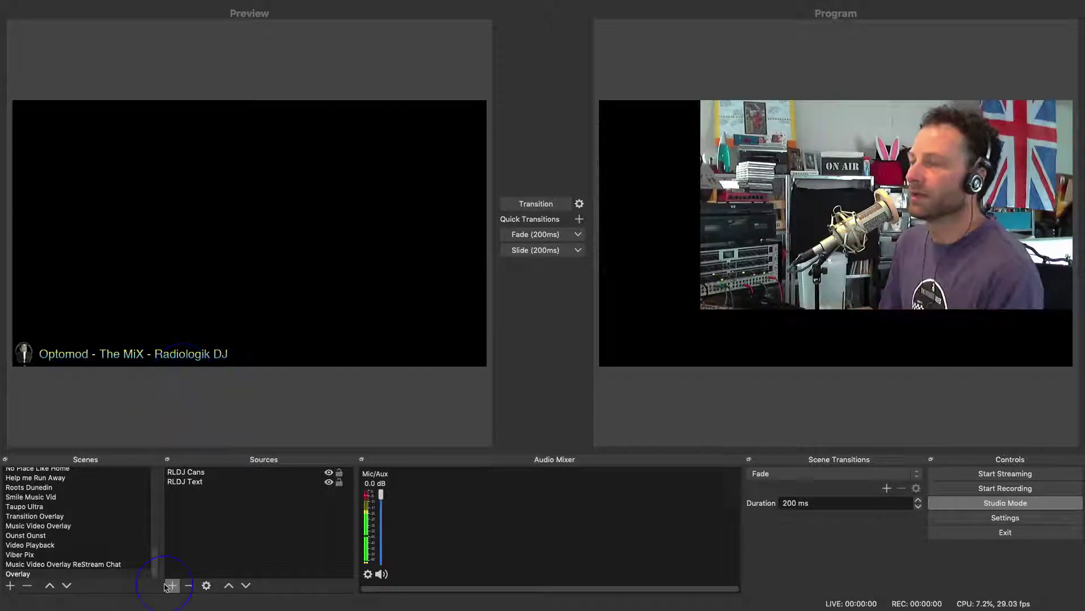
# - Add an image source 'Brand' loading OPTOMOD SIMPSON BLUE lol.png from OBS Assetts
pyautogui.click(170, 585)
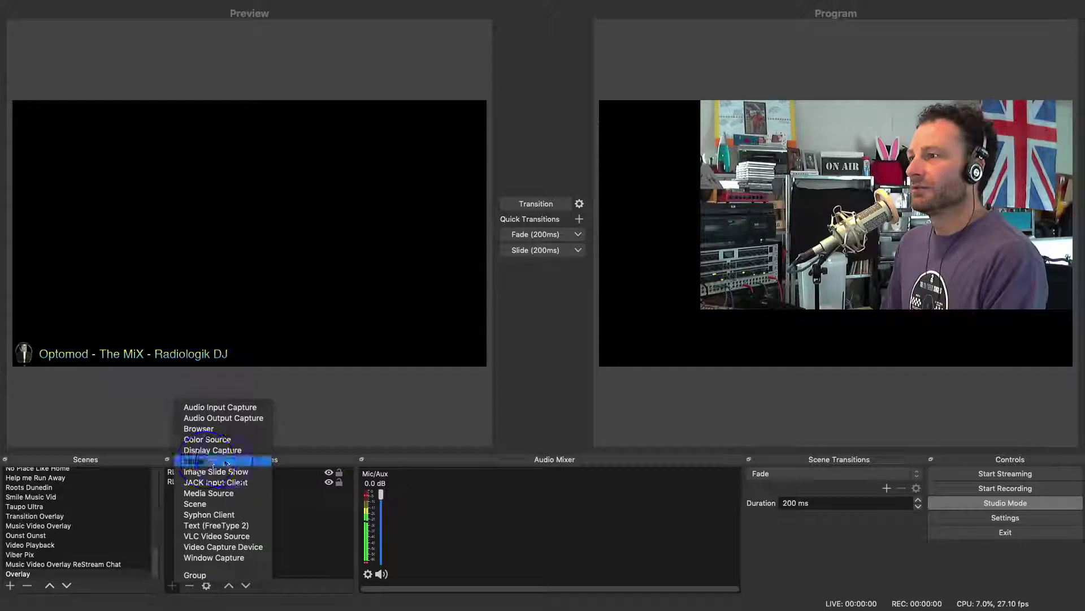
pyautogui.click(198, 461)
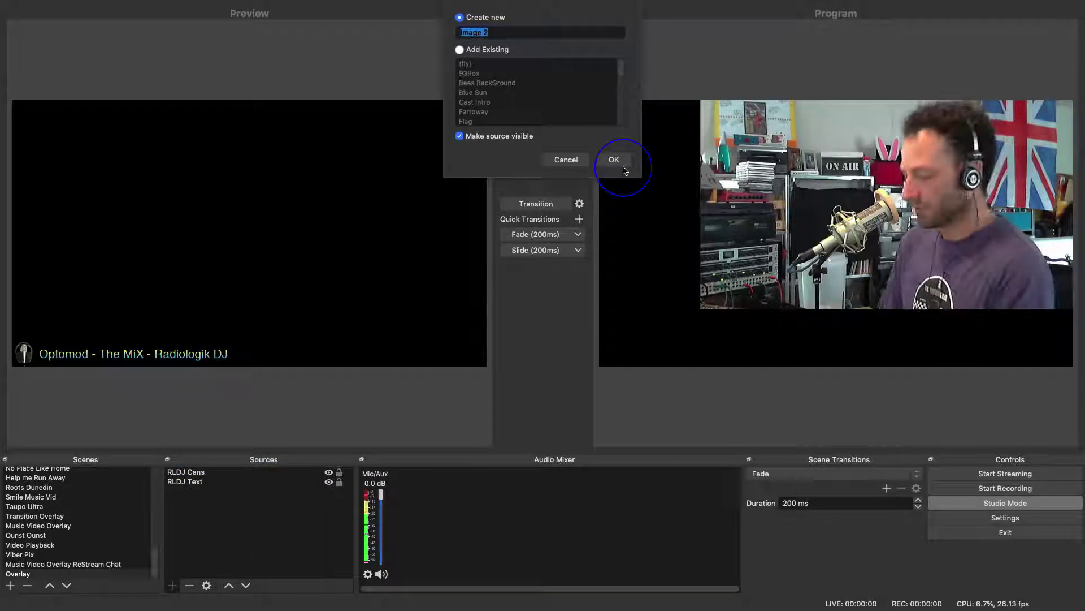
pyautogui.write('Brand')
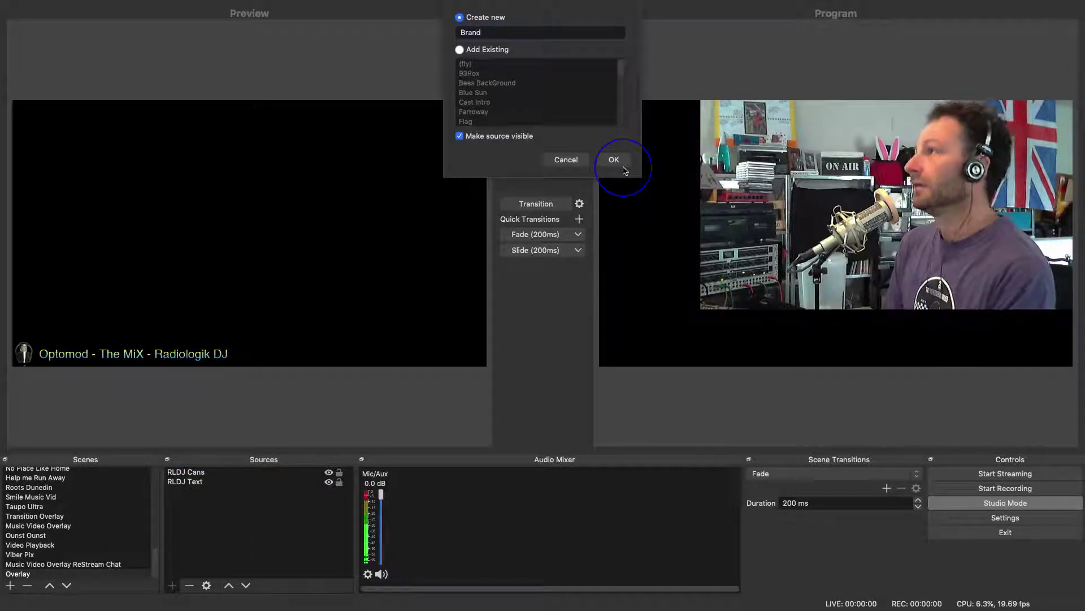
pyautogui.click(624, 170)
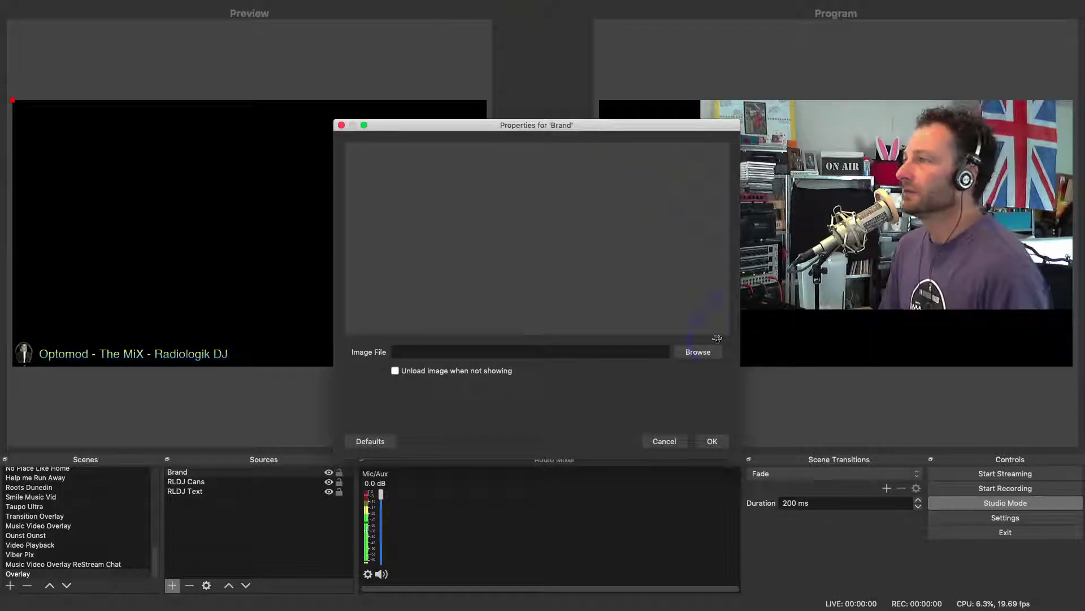
pyautogui.click(700, 352)
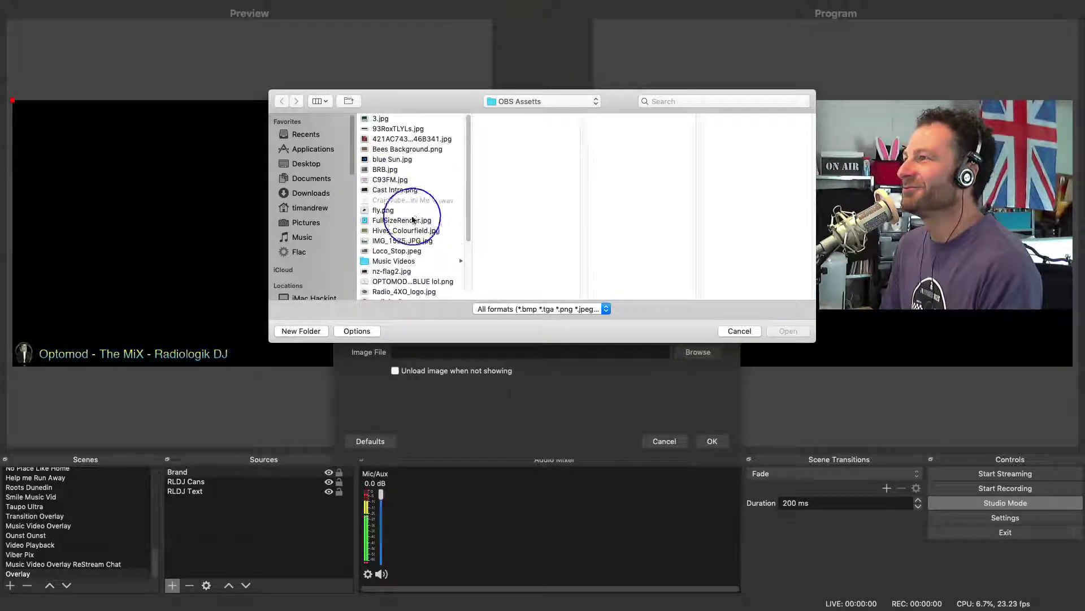
pyautogui.scroll(-4, 413, 220)
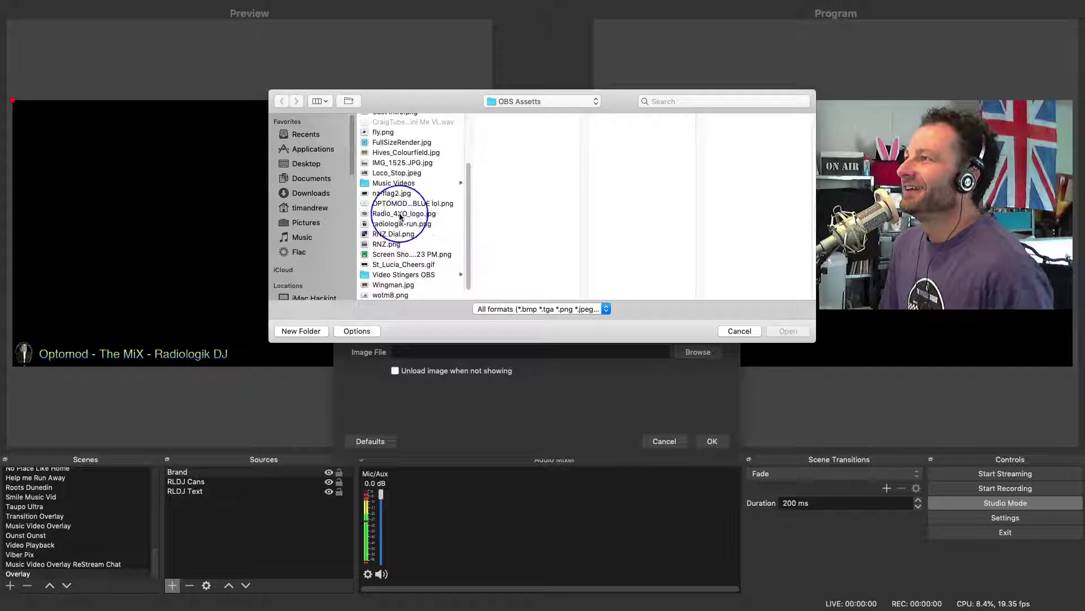
pyautogui.click(396, 204)
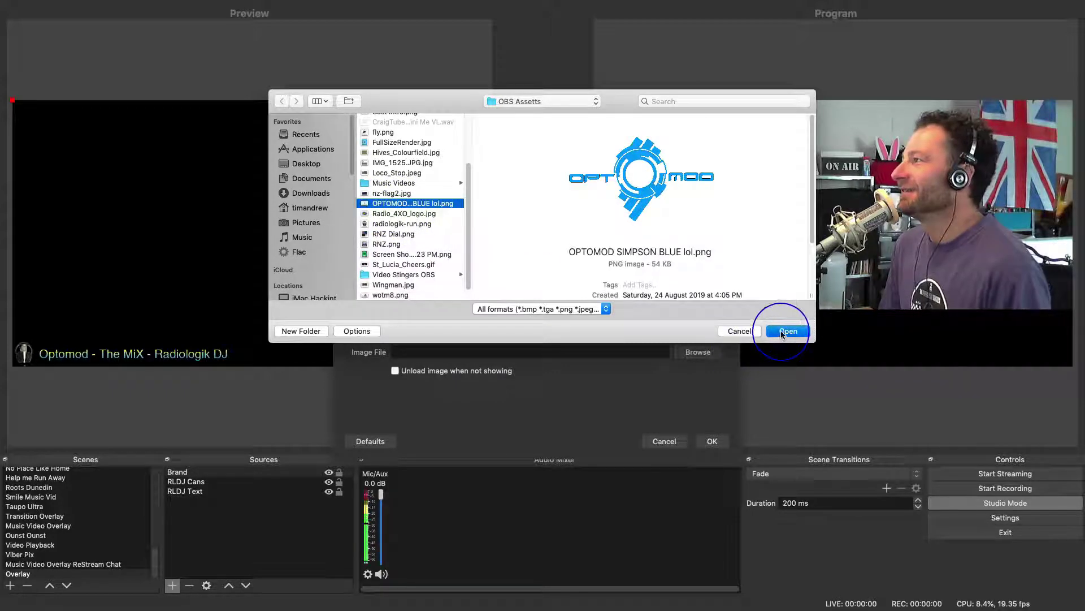
pyautogui.click(787, 331)
pyautogui.click(712, 441)
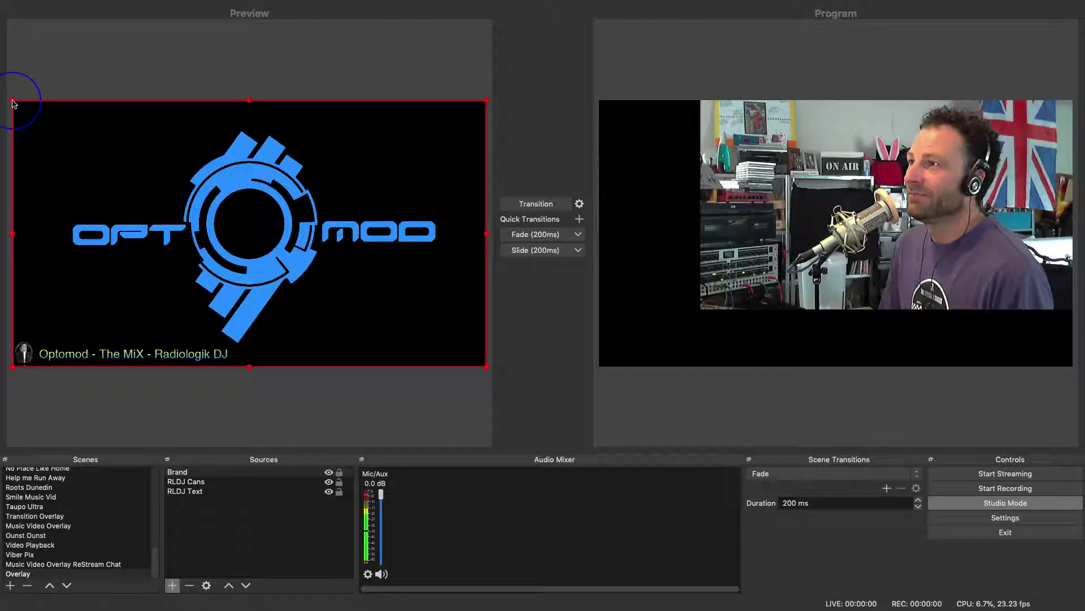
# - Drag the Brand logo's top-left handle to shrink it into the bottom-right corner
pyautogui.moveTo(13, 102); pyautogui.dragTo(403, 286)
pyautogui.click(201, 378)
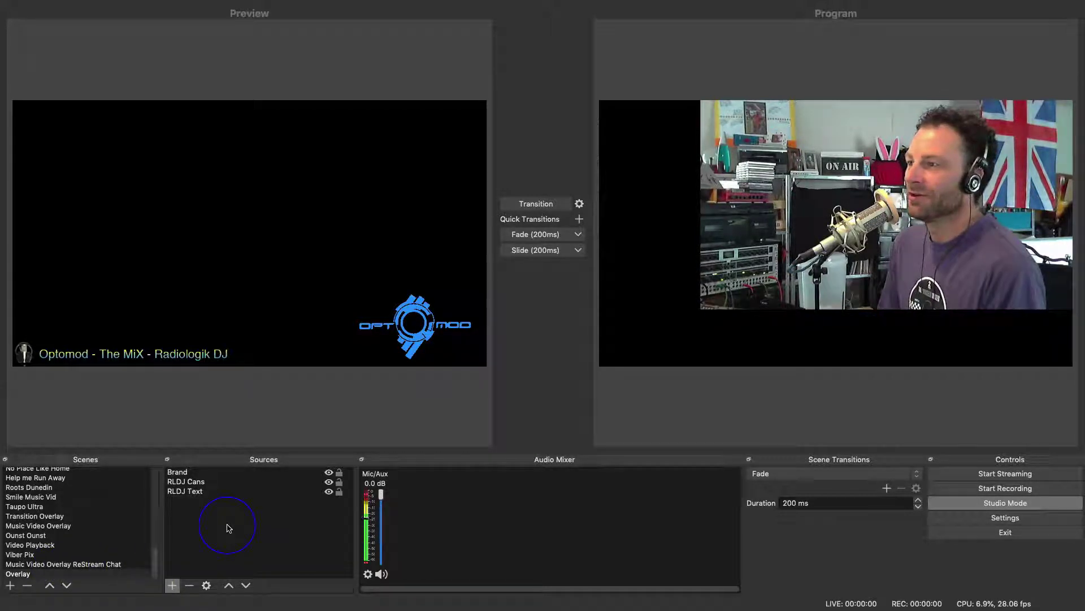
# - Create a new scene named 'Main'
pyautogui.click(10, 586)
pyautogui.write('Mai')
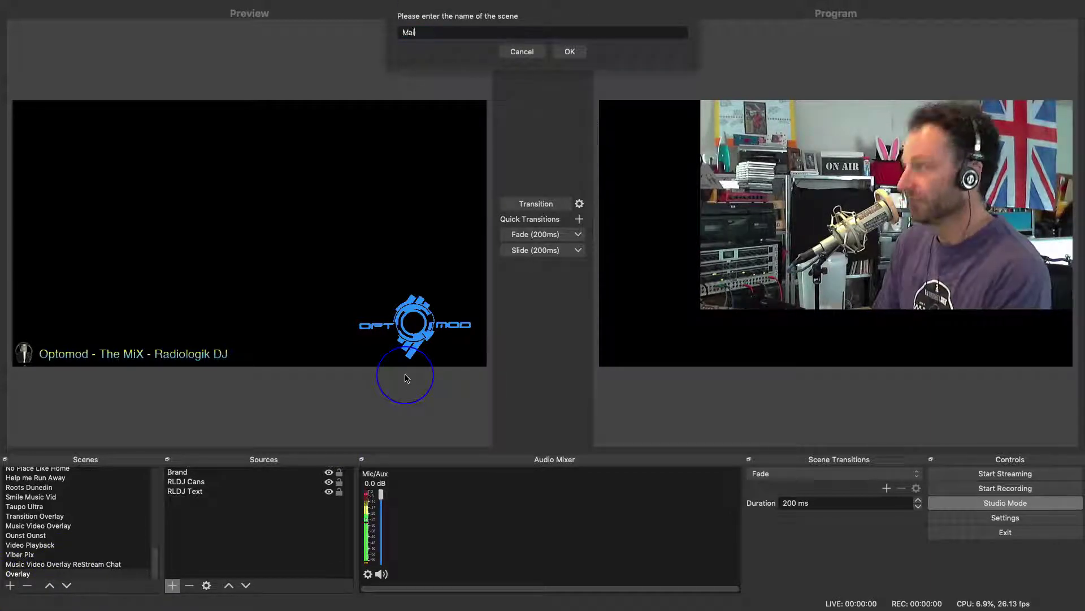
pyautogui.write('n')
pyautogui.press('Return')
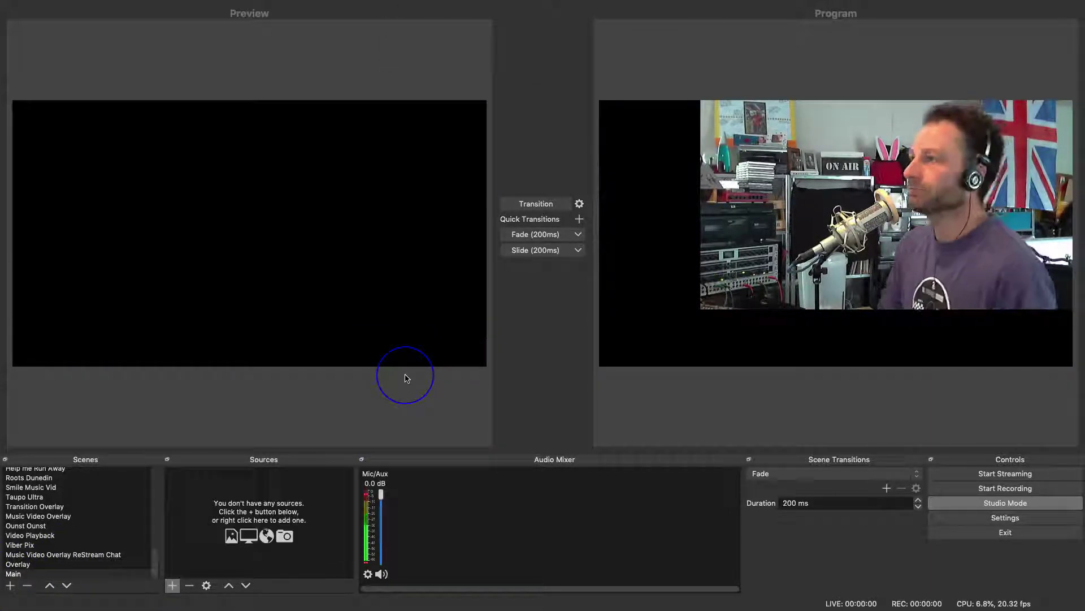
# - Add the existing Overlay scene as a source in Main
pyautogui.click(173, 585)
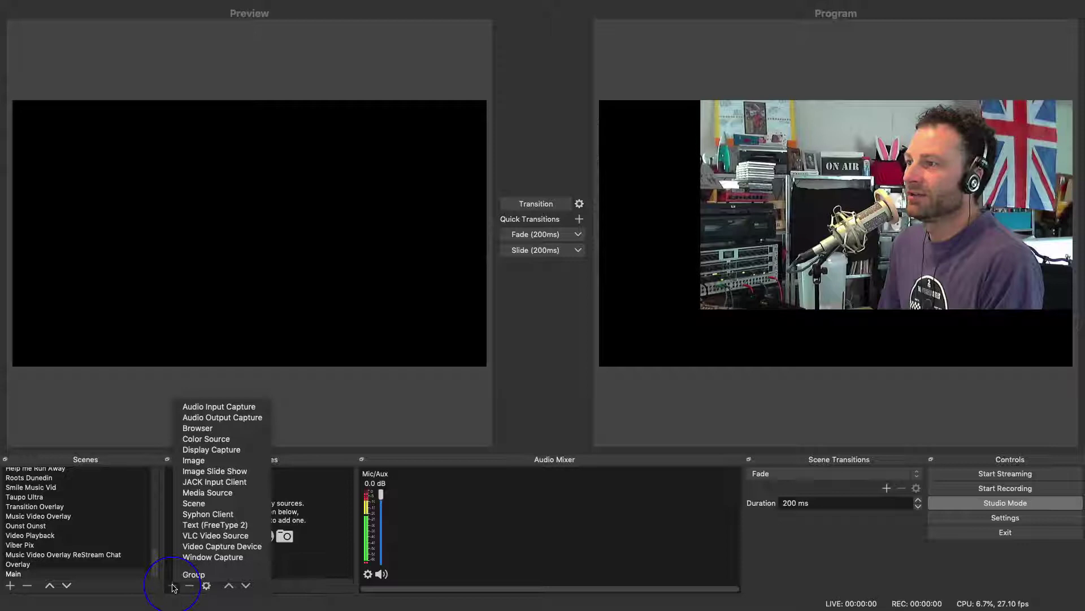
pyautogui.click(225, 504)
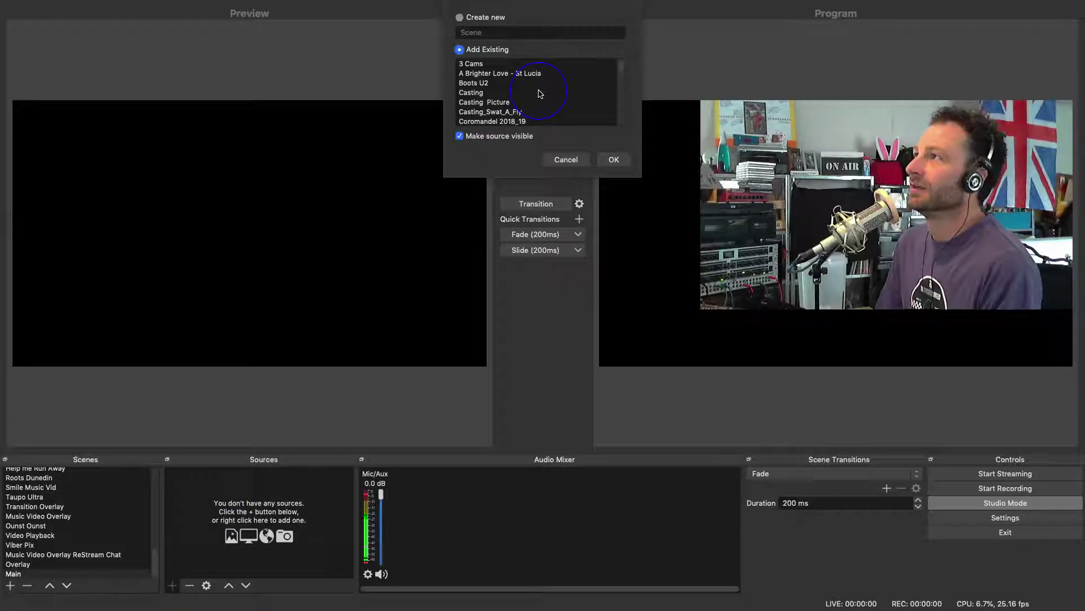
pyautogui.scroll(-5, 540, 93)
pyautogui.scroll(-3, 496, 79)
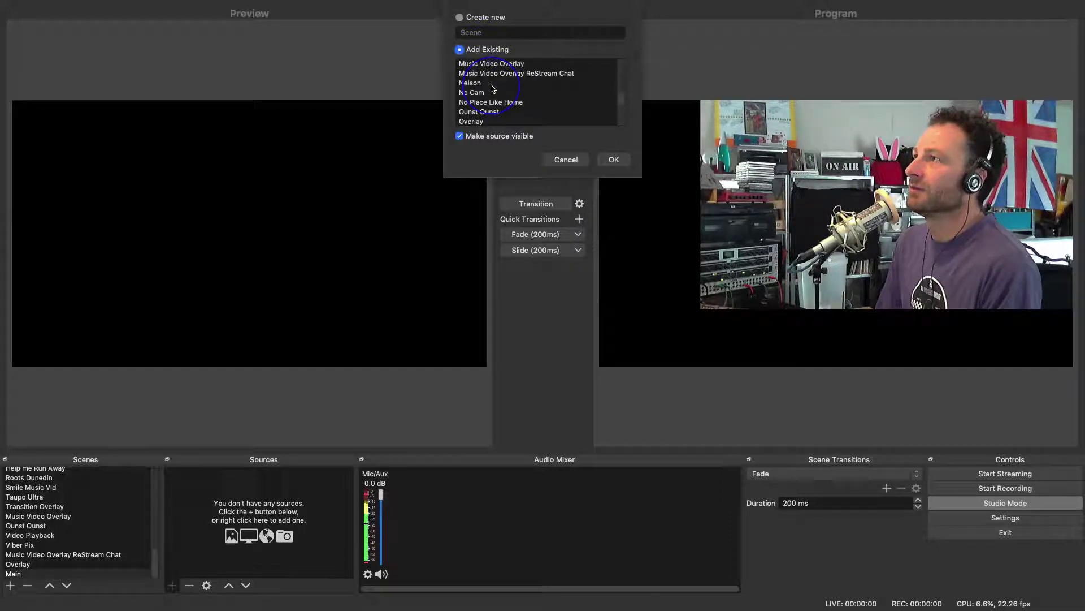
pyautogui.click(478, 120)
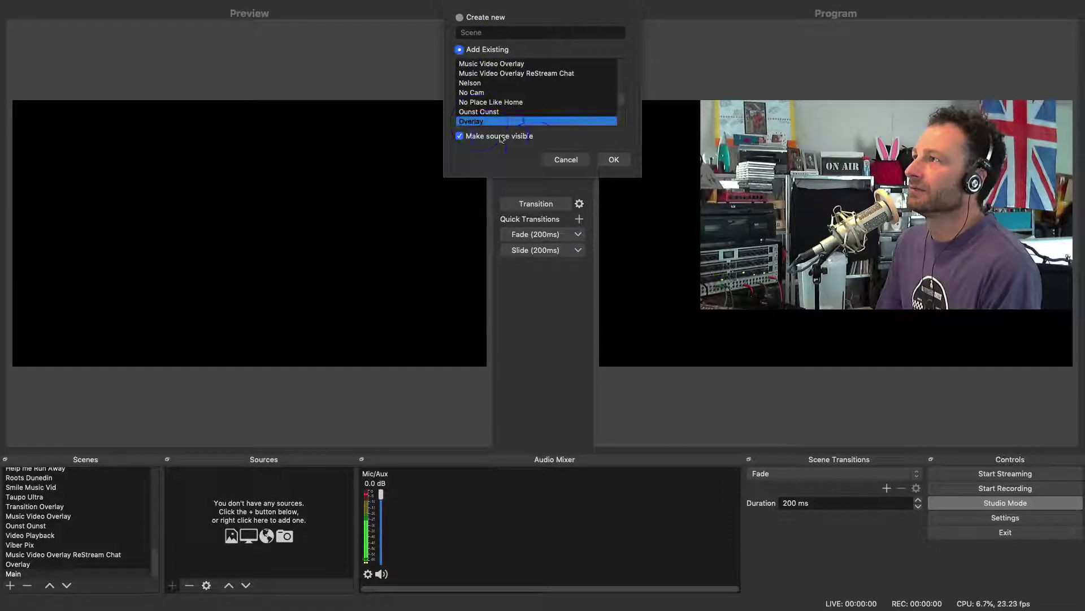
pyautogui.click(614, 162)
# - Add the existing Face Cam video capture source to Main and drag it toward the centre
pyautogui.click(288, 408)
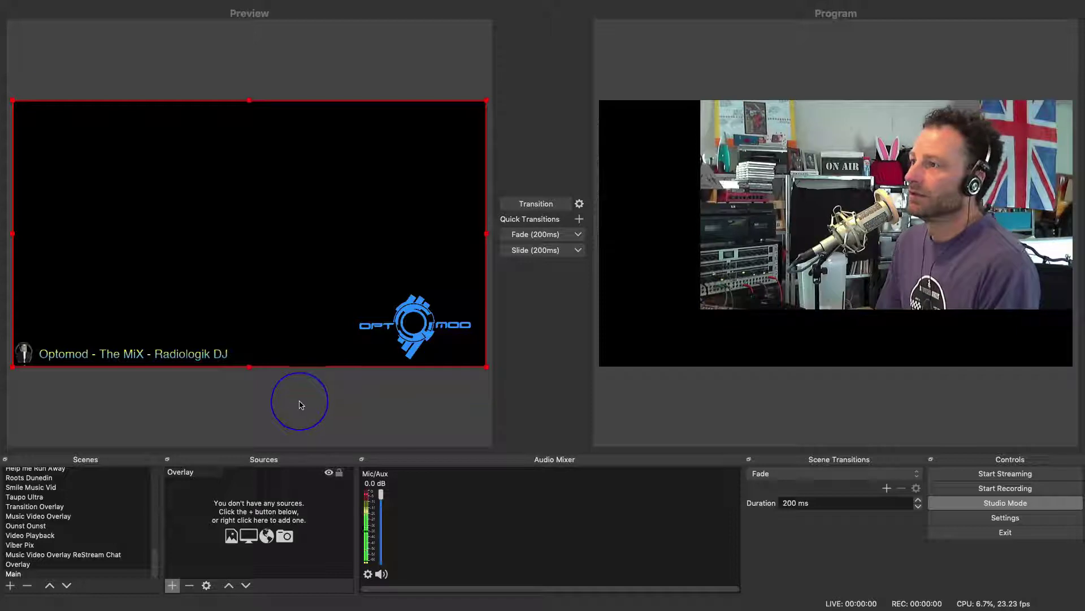
pyautogui.click(173, 586)
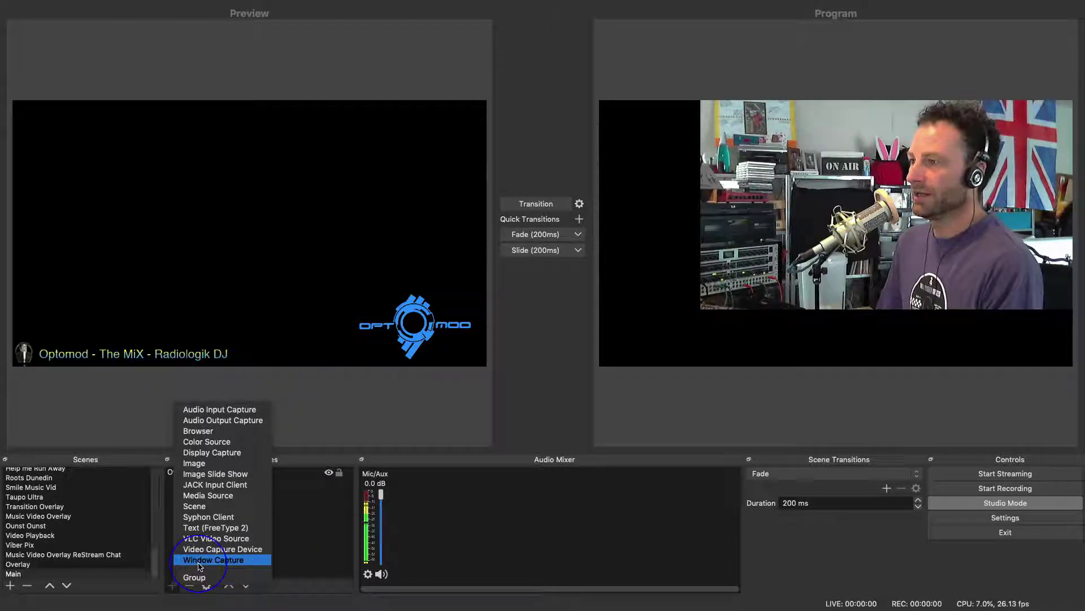
pyautogui.click(201, 550)
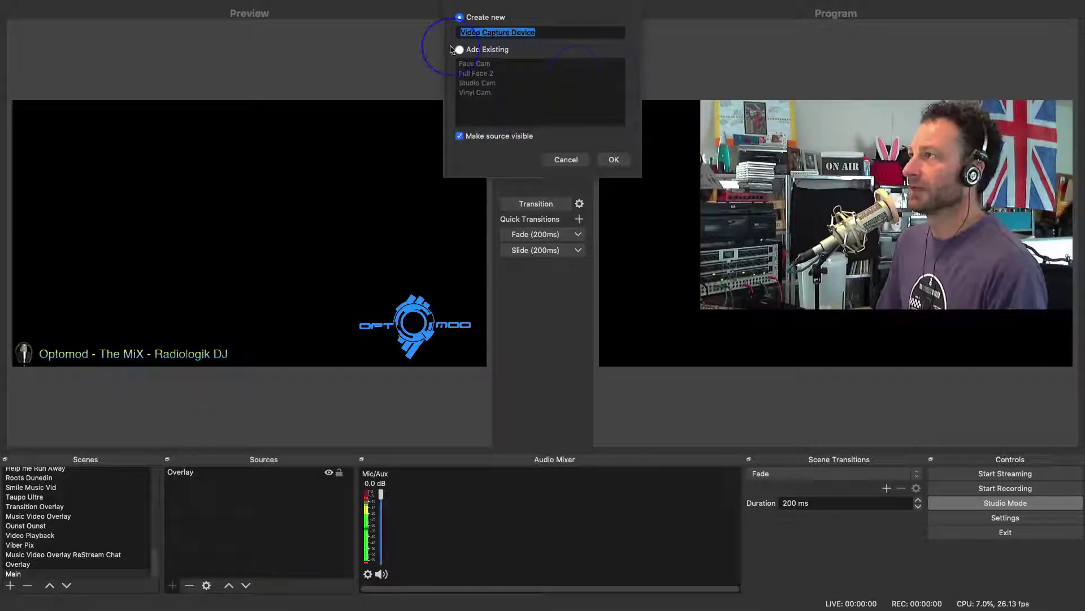
pyautogui.click(476, 52)
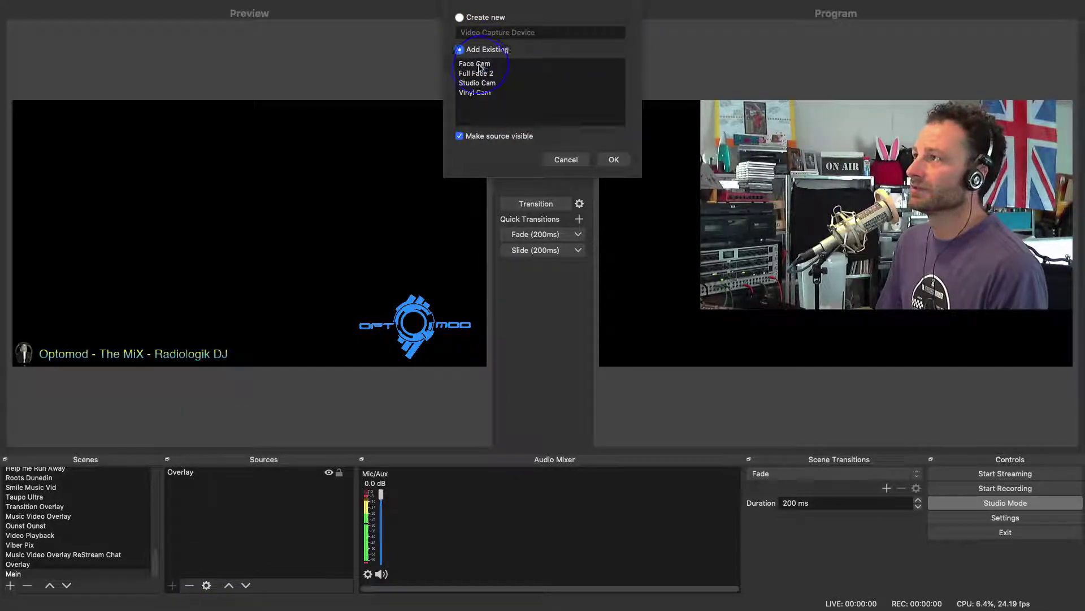
pyautogui.click(477, 64)
pyautogui.click(614, 160)
pyautogui.click(309, 242)
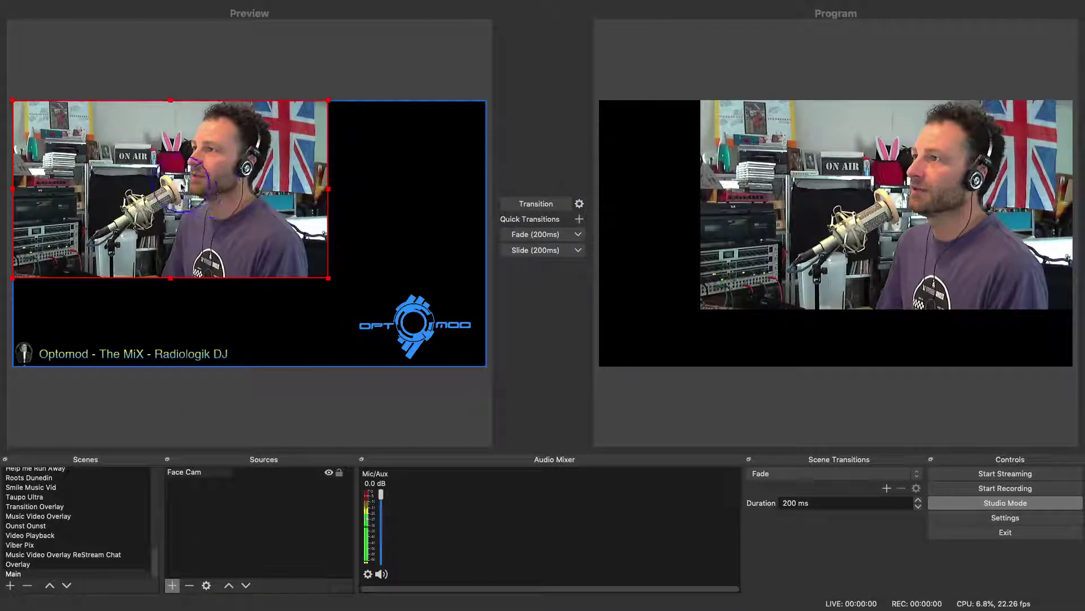
pyautogui.moveTo(309, 243); pyautogui.dragTo(281, 236)
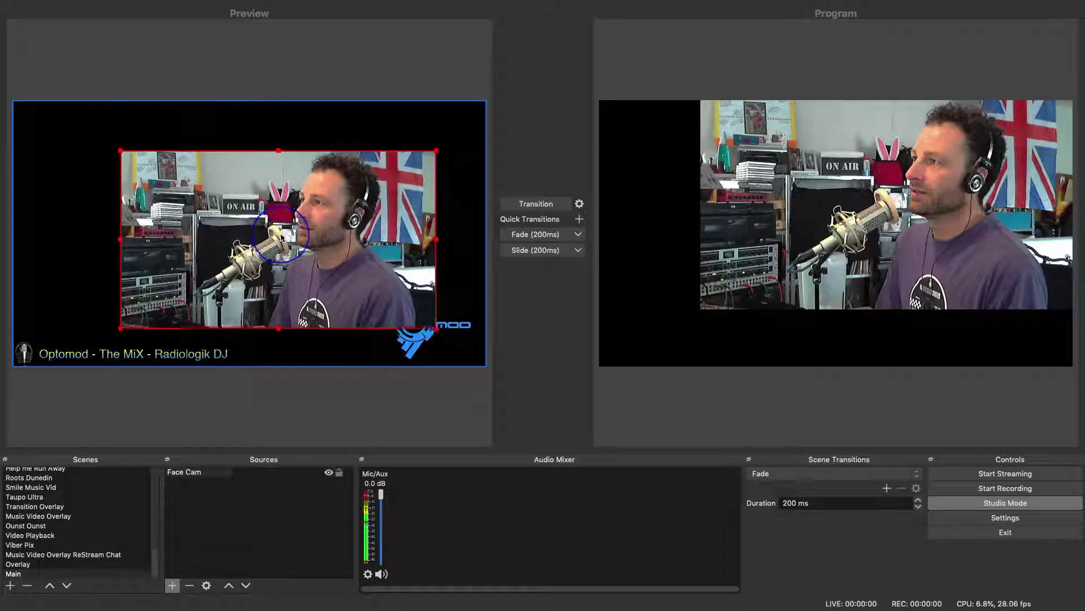
# - Reorder the sources so Face Cam sits beneath the Overlay
pyautogui.moveTo(17, 564); pyautogui.dragTo(283, 460)
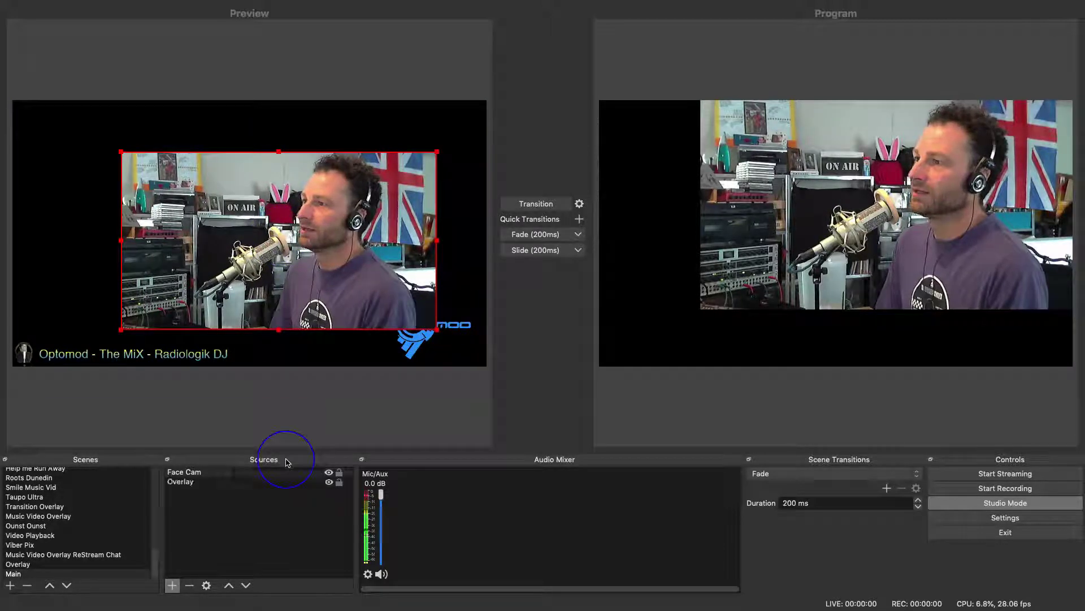
pyautogui.click(226, 487)
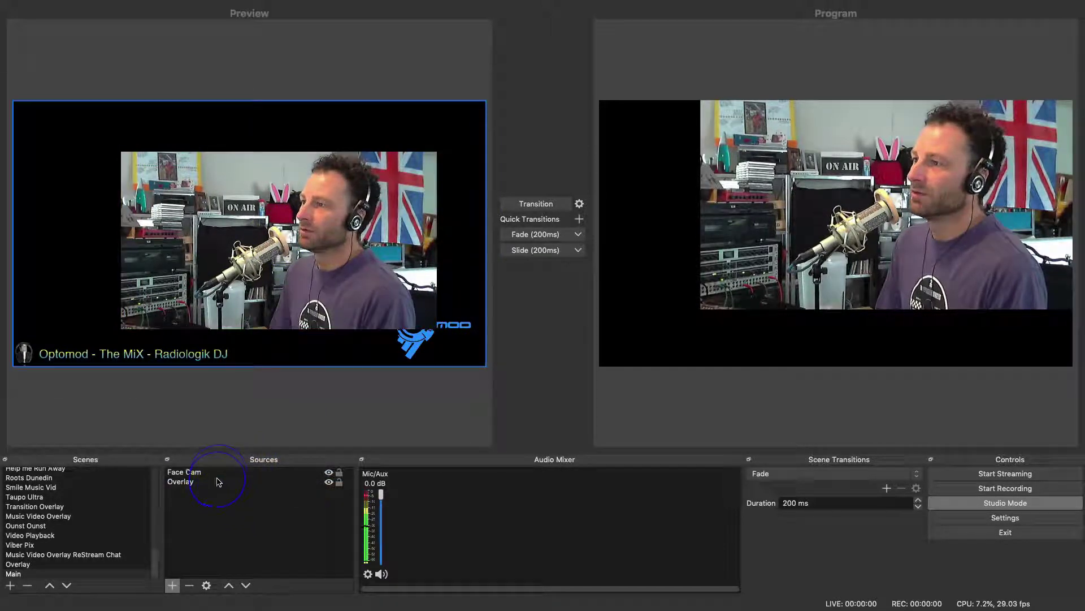
pyautogui.moveTo(222, 473); pyautogui.dragTo(218, 496)
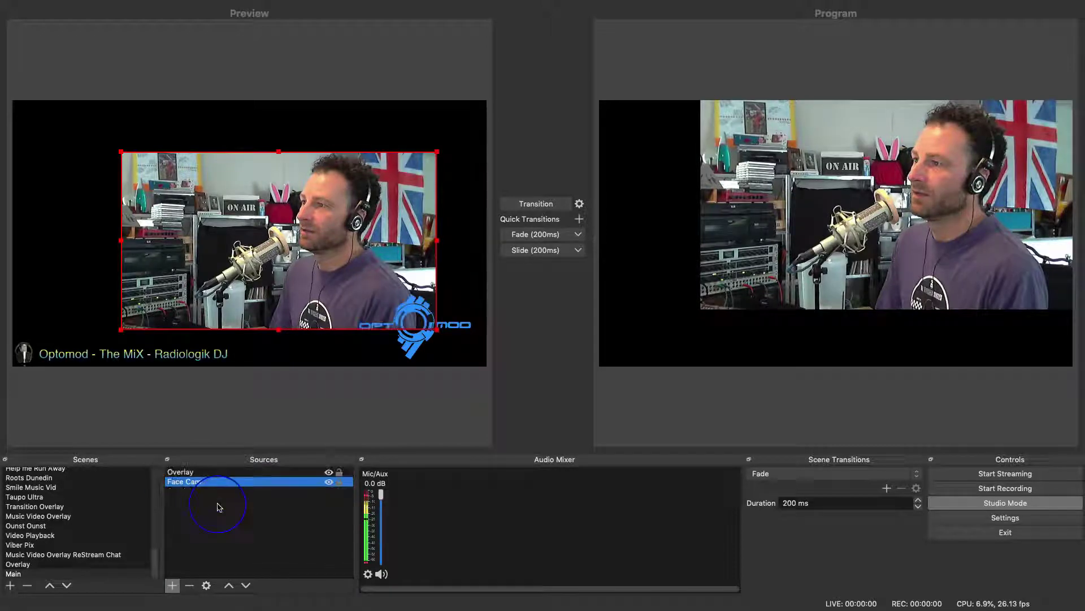
pyautogui.click(378, 323)
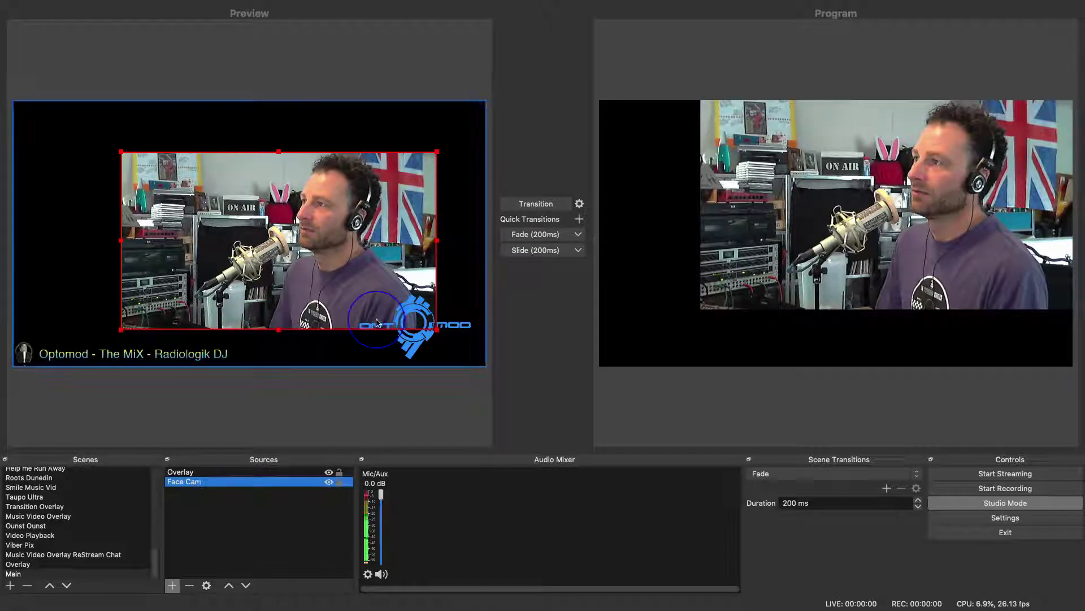
# - Shift the Face Cam box right and down toward the logo
pyautogui.click(211, 487)
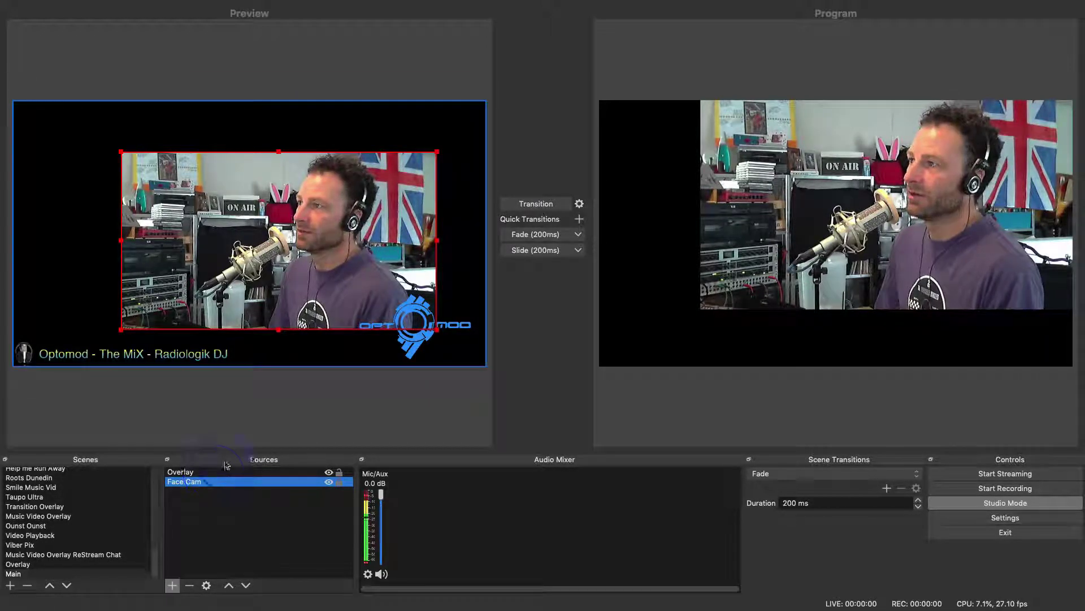
pyautogui.moveTo(261, 270); pyautogui.dragTo(285, 254)
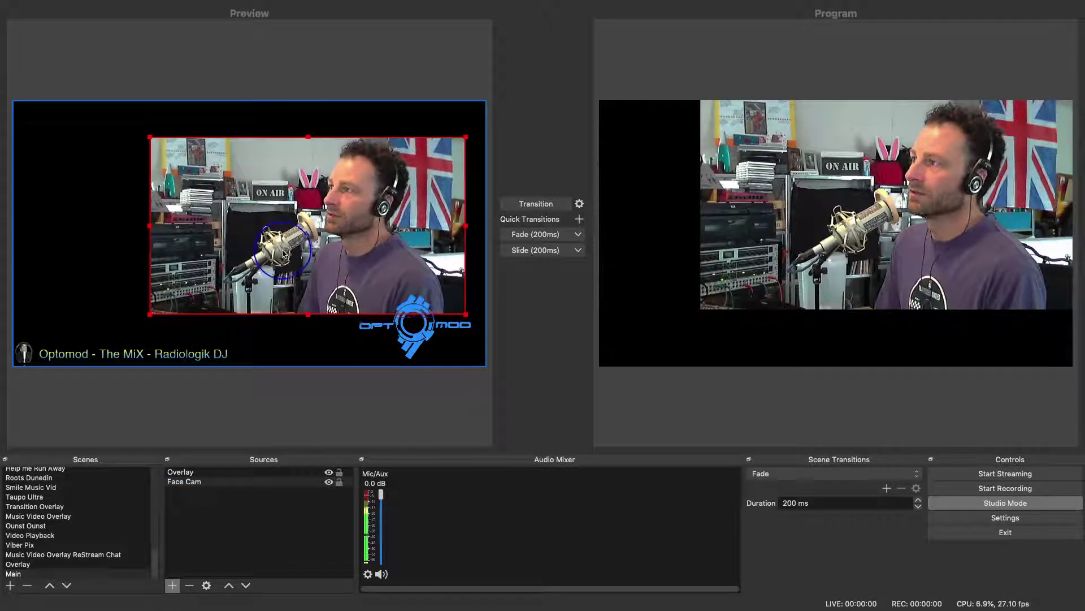
pyautogui.click(73, 249)
pyautogui.click(190, 233)
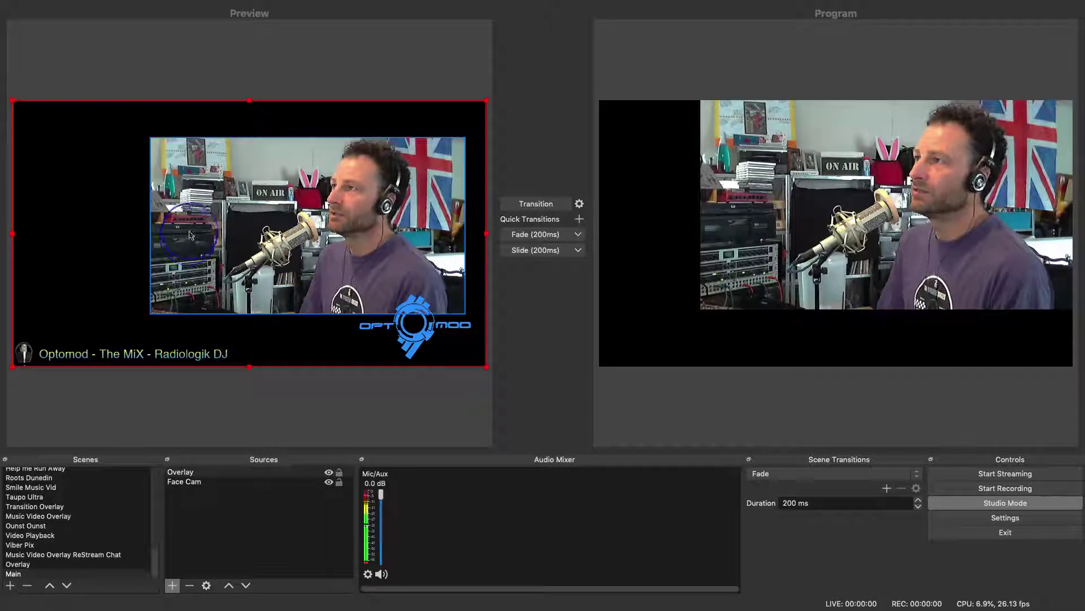
pyautogui.click(191, 552)
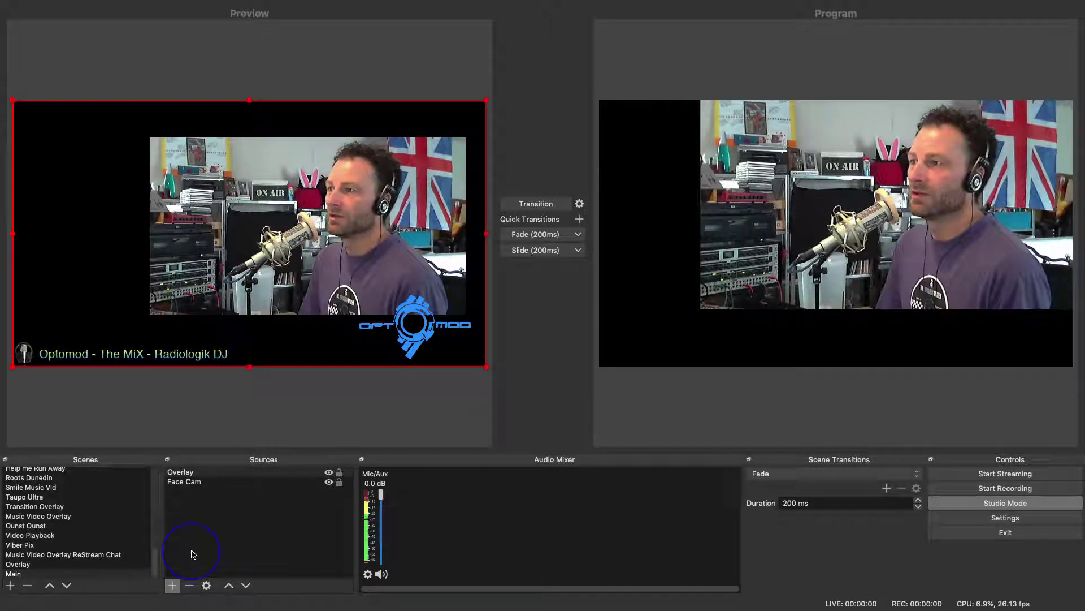